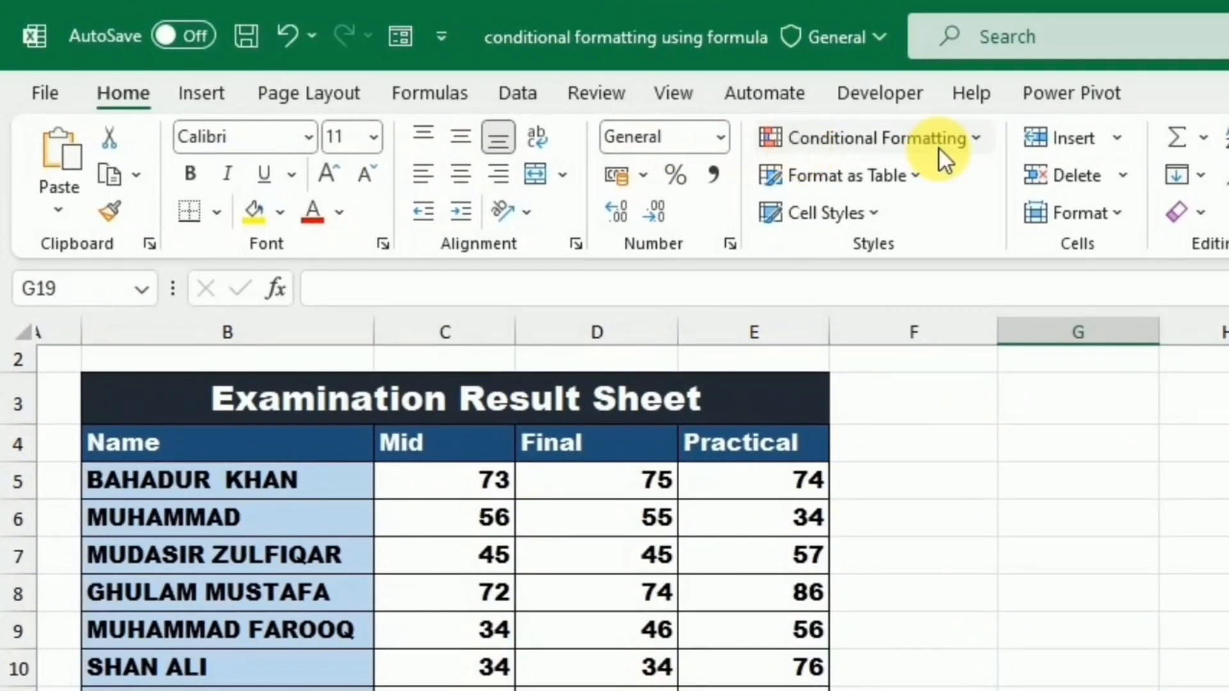
Step: Enter the formula =IF(E5>70,"Excellent","") in cell F5, beside the first Practical mark
click(687, 97)
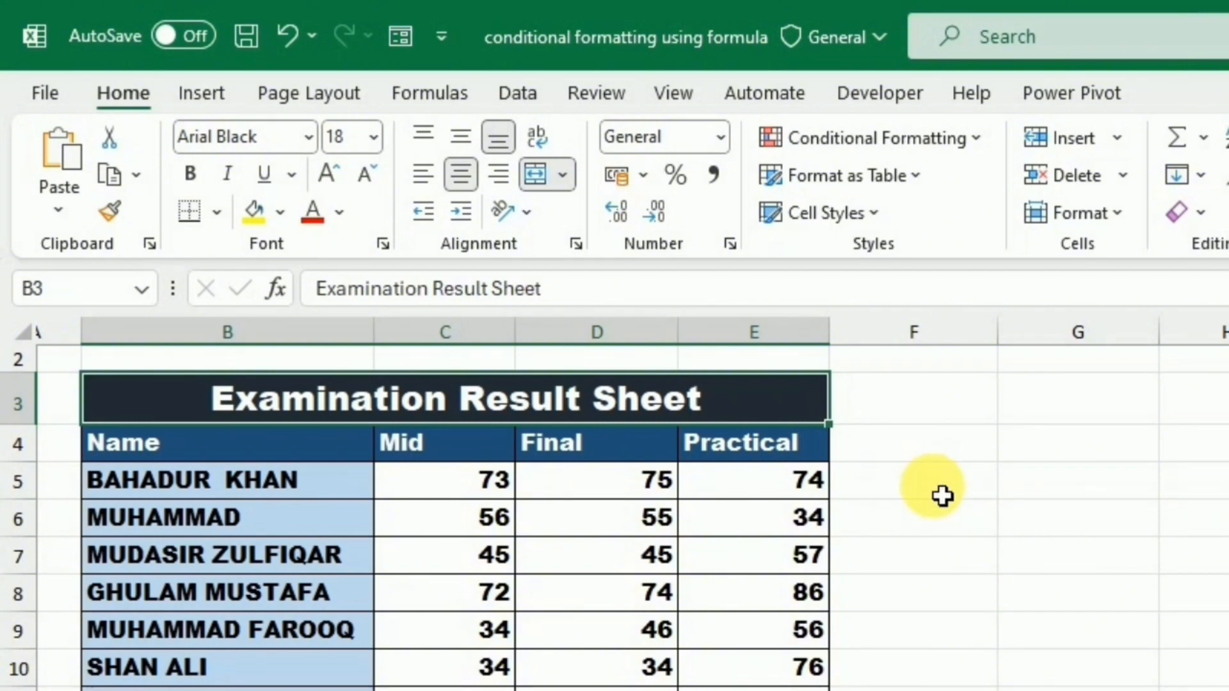
click(942, 496)
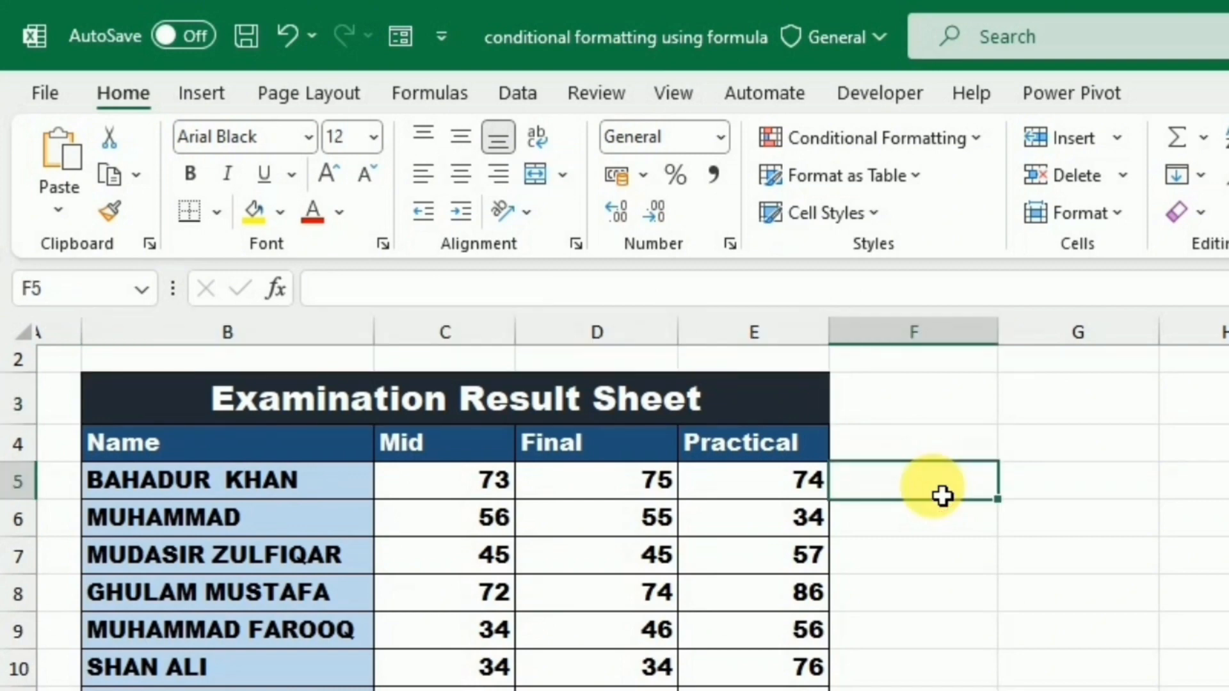
text(=i)
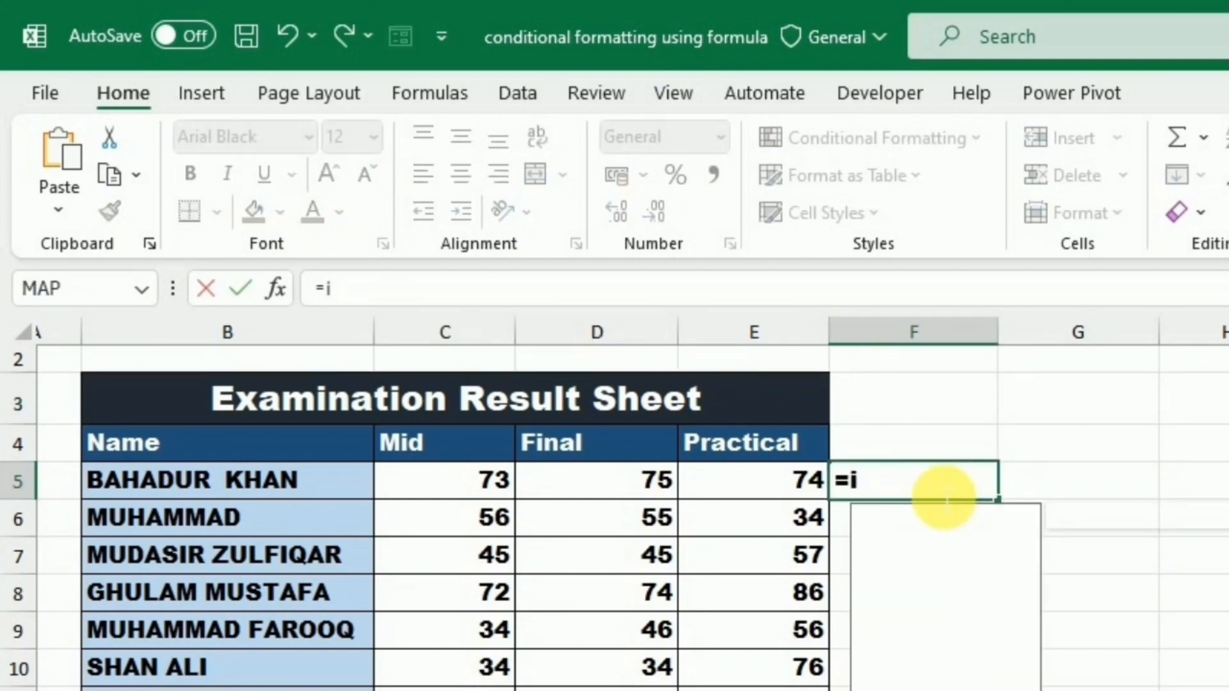
text(f()
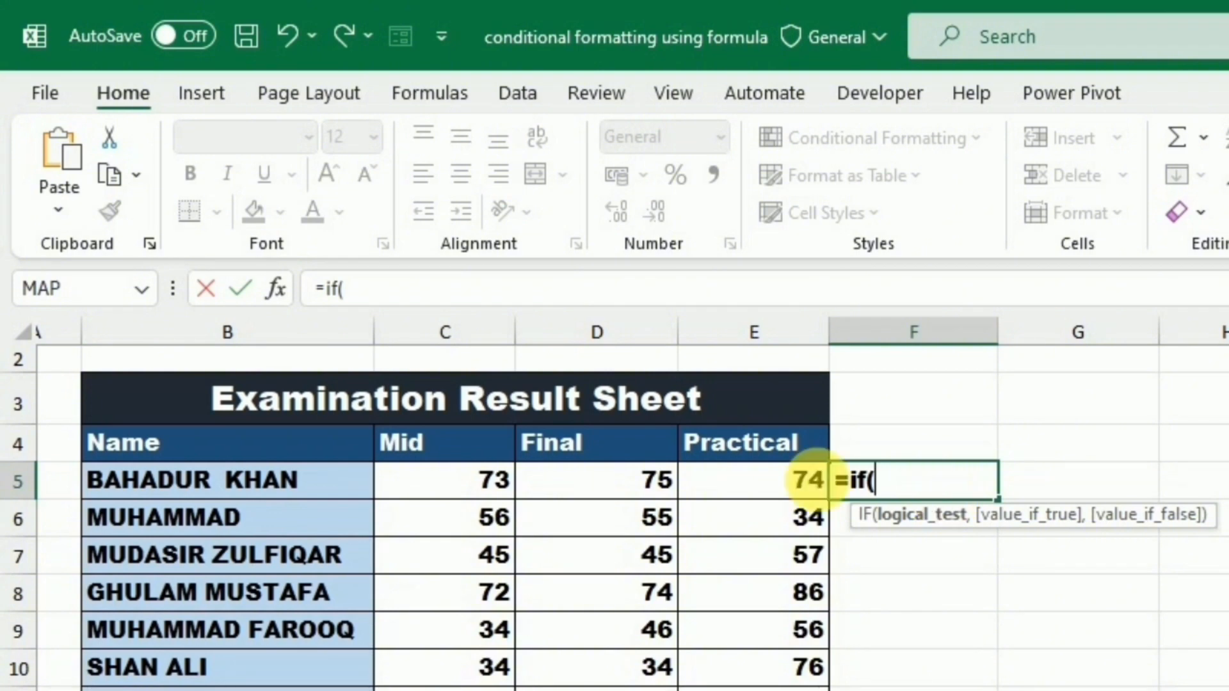
click(811, 485)
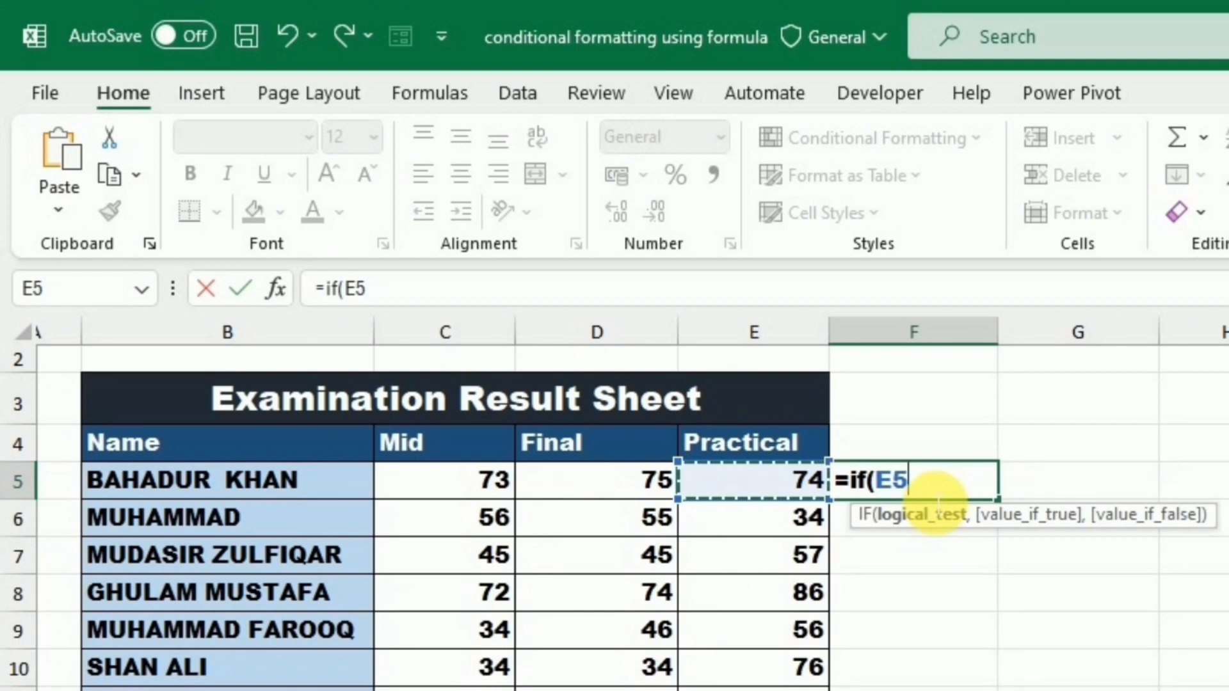
text(>70,)
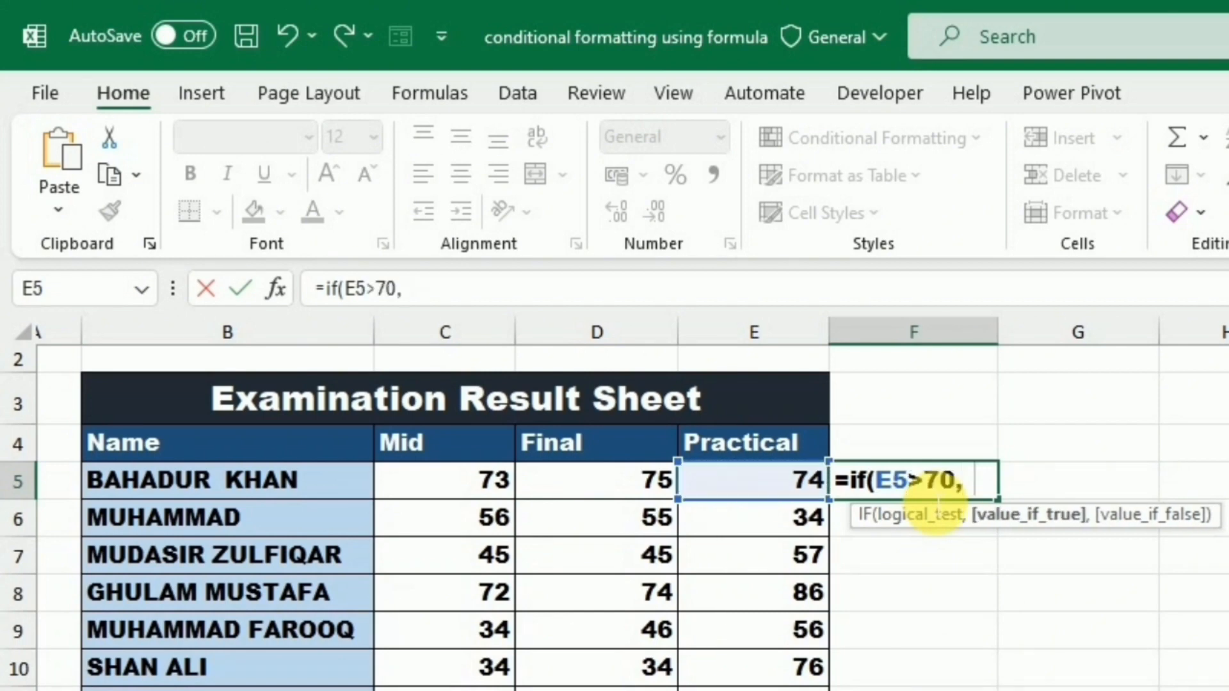
text("Excellent",)
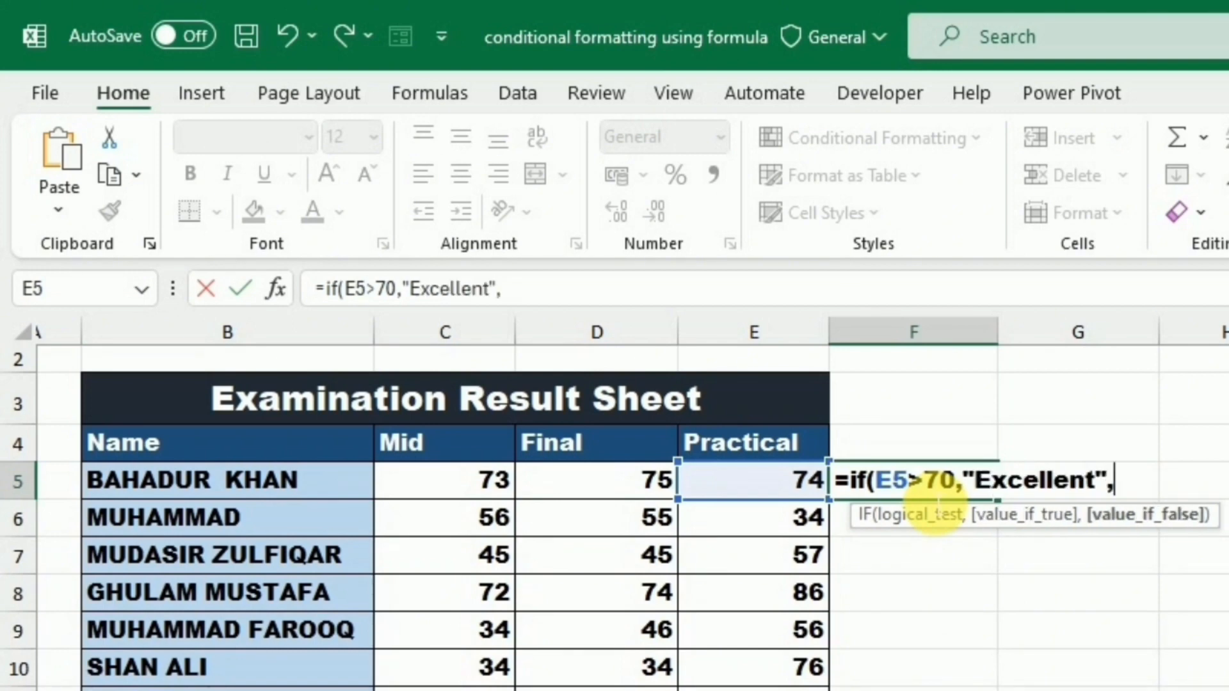
text(""))
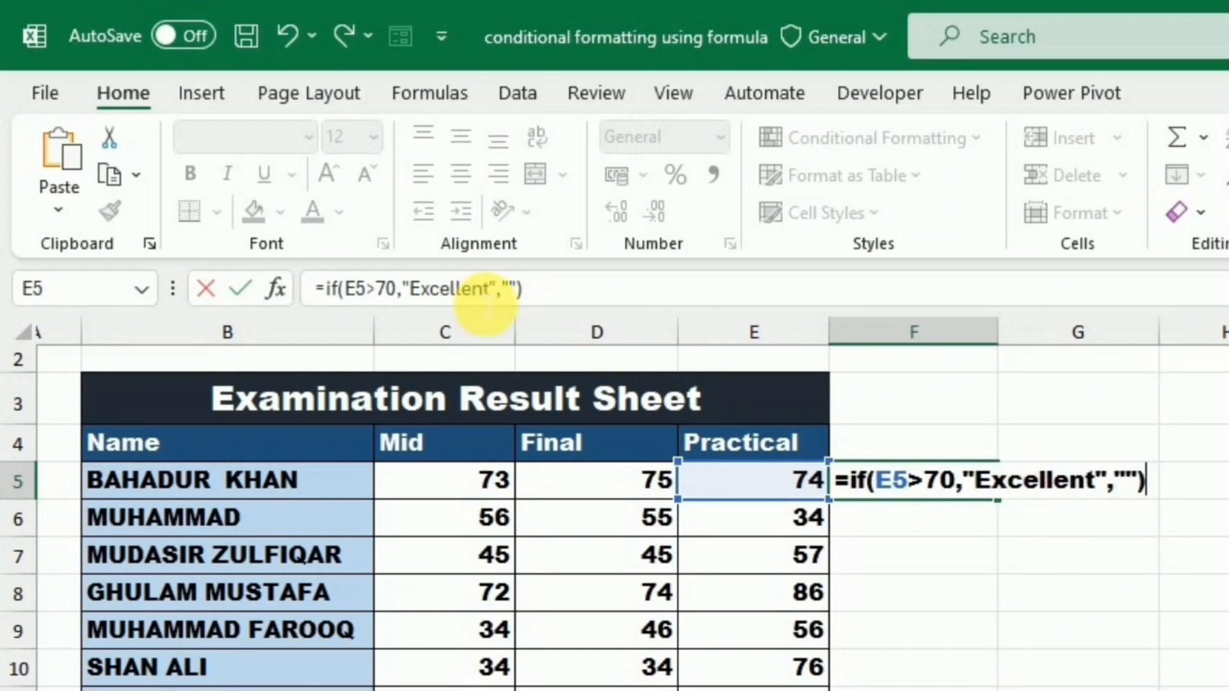
key(Return)
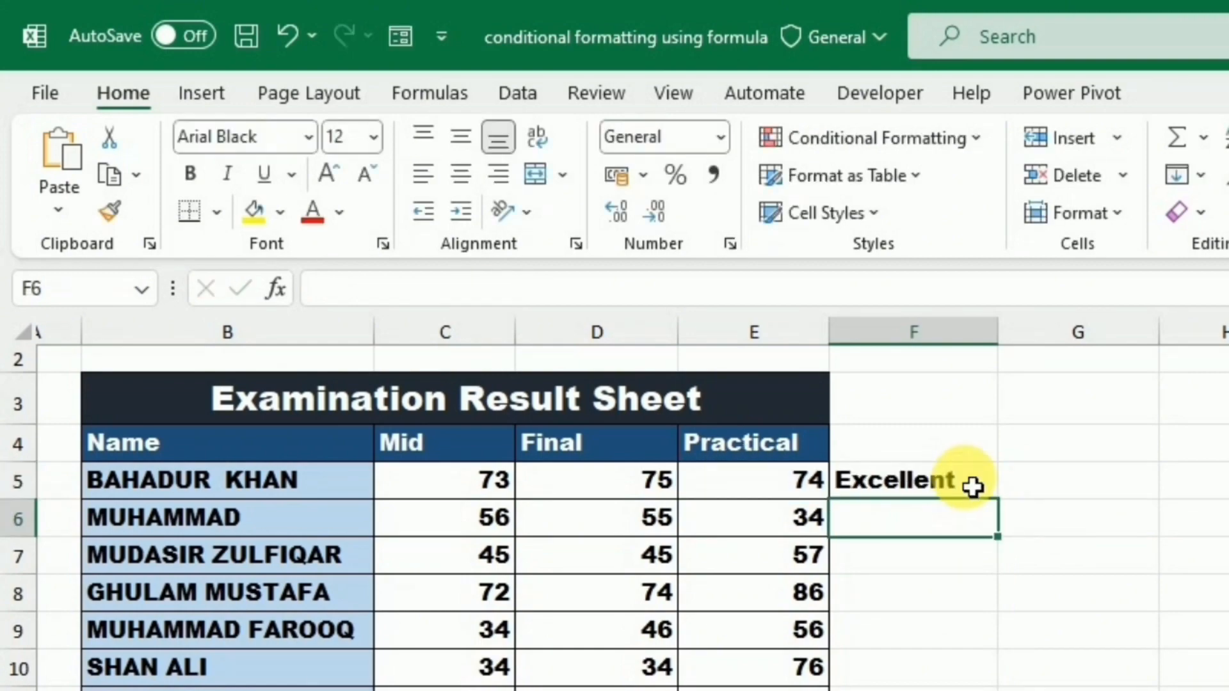
Step: Copy the F5 formula down column F through row 16 for all the students
click(978, 492)
drag(1002, 474, 934, 665)
key(Right)
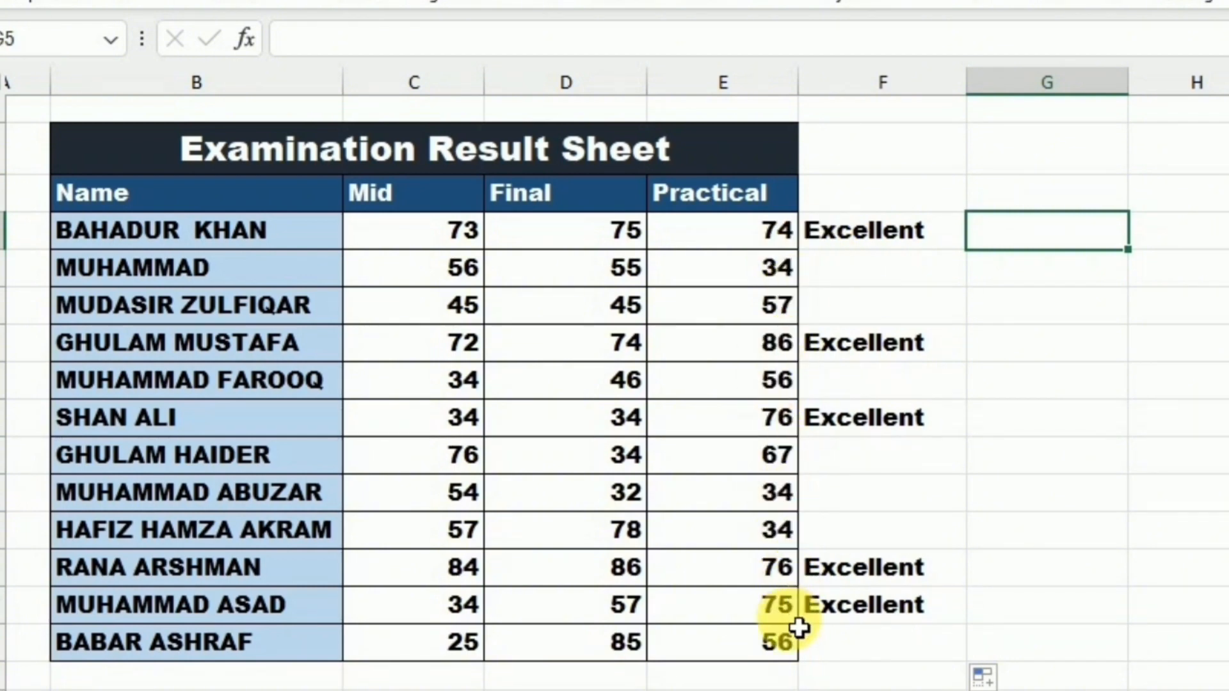
click(886, 241)
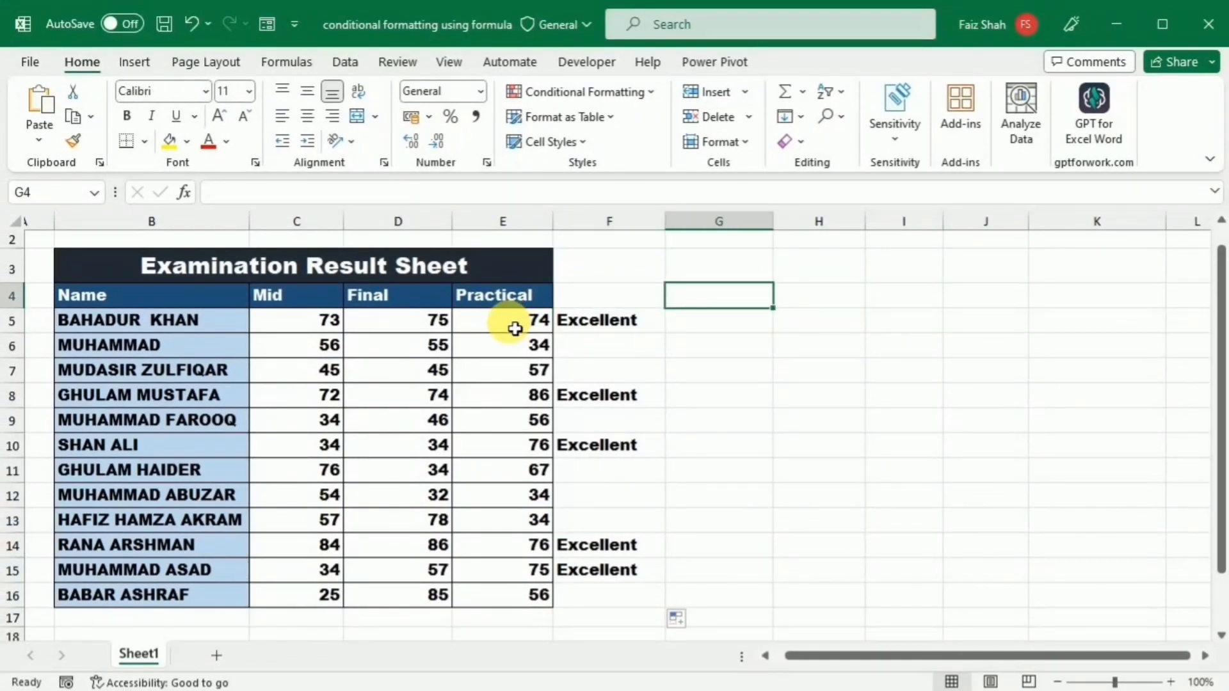
Step: Start a formula-based conditional formatting rule for the Practical marks in E5:E16, using the formula =$E$5>70
drag(516, 329, 516, 598)
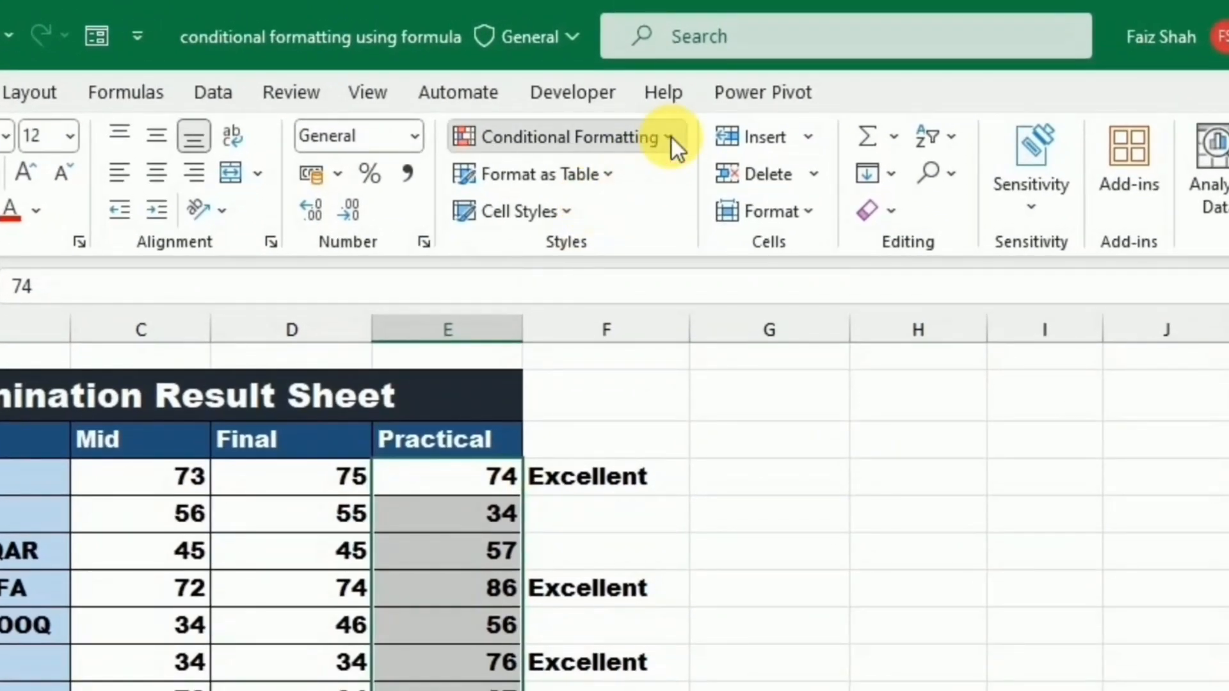
click(656, 99)
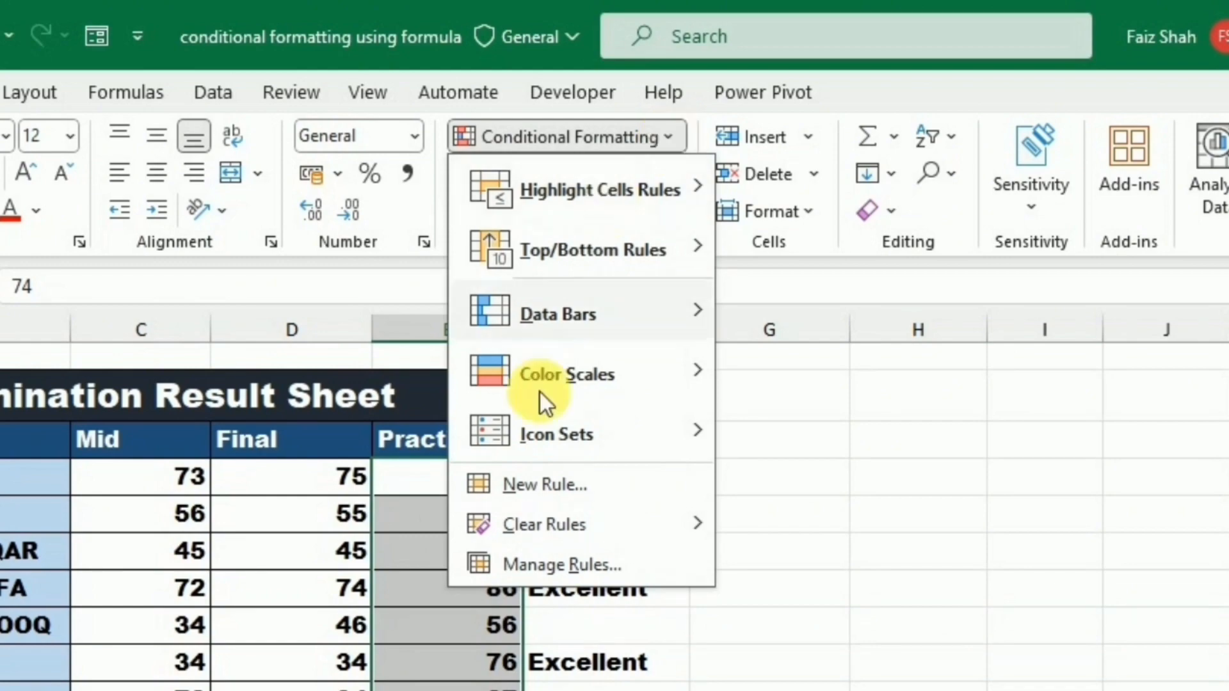
click(532, 485)
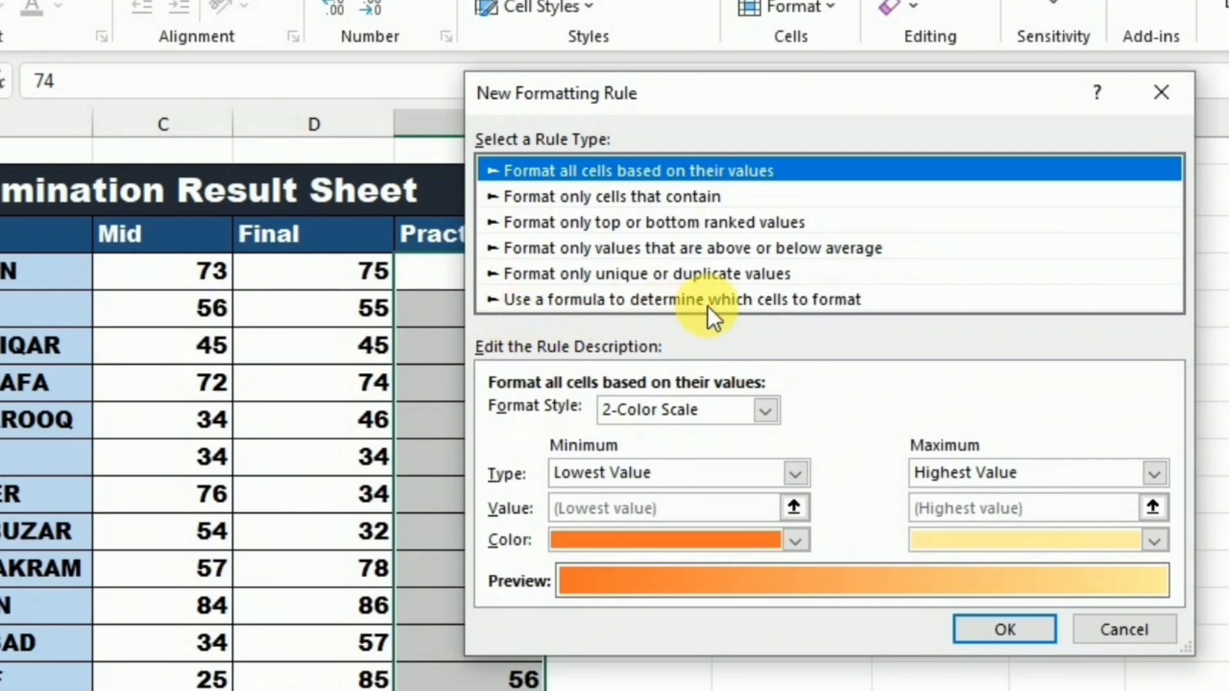
click(601, 298)
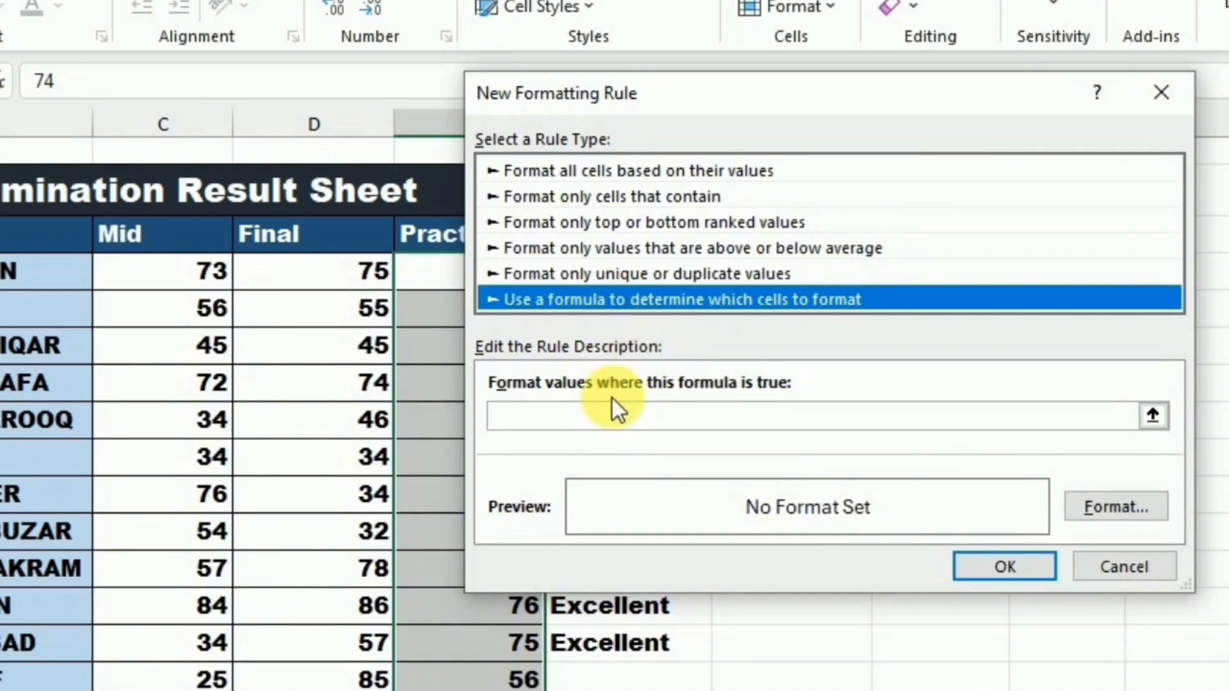
click(568, 420)
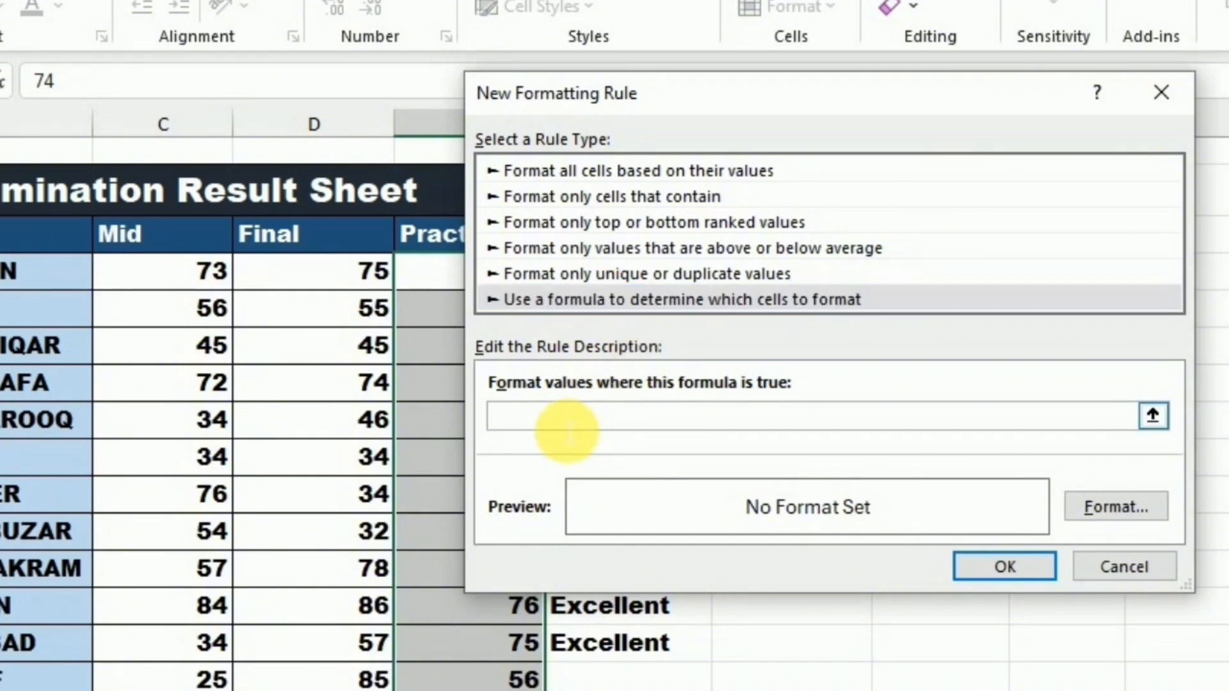
text(=)
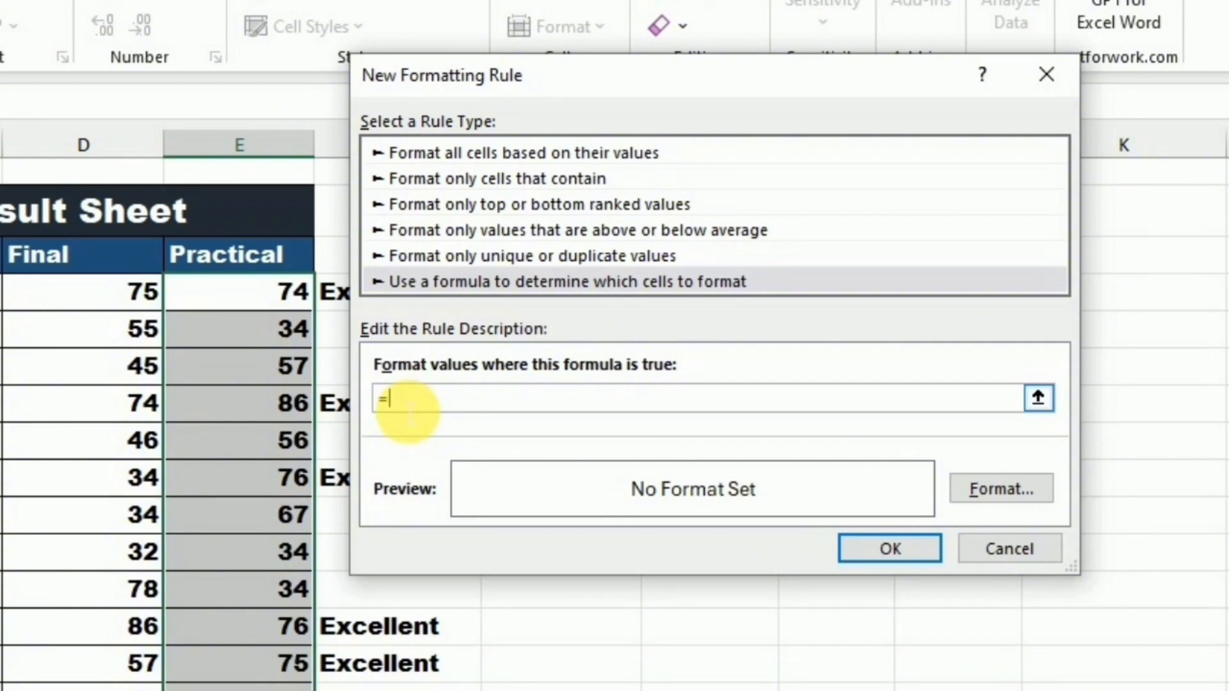
click(268, 296)
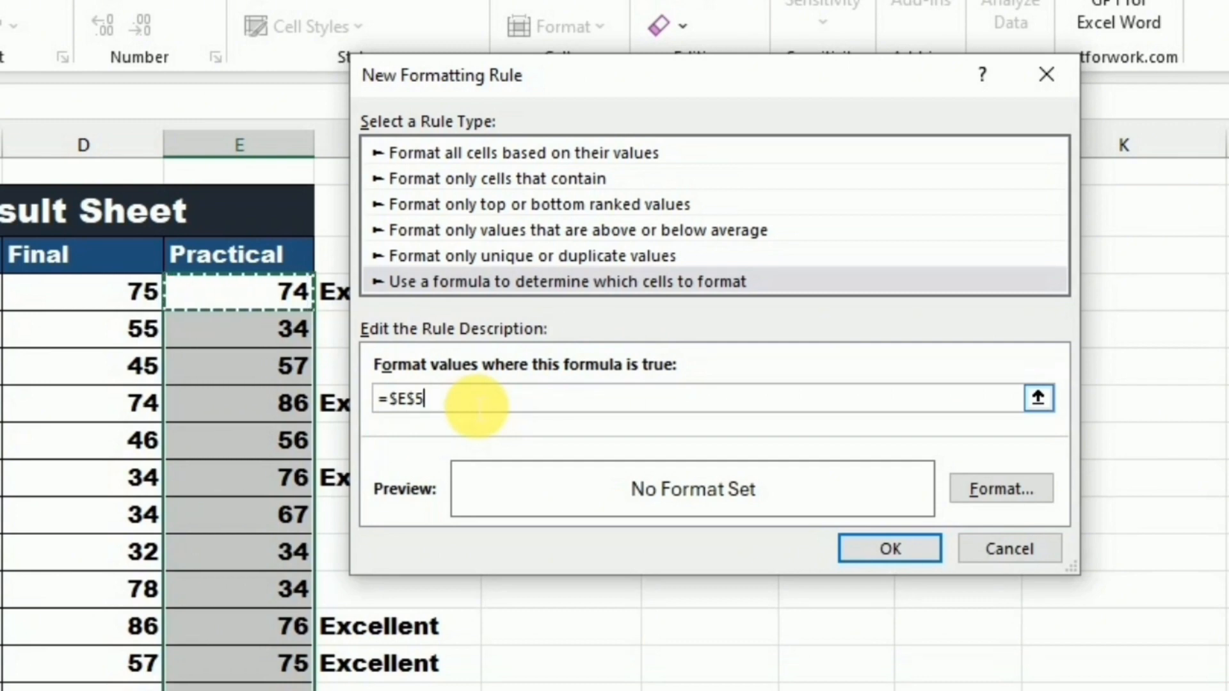
text(>70)
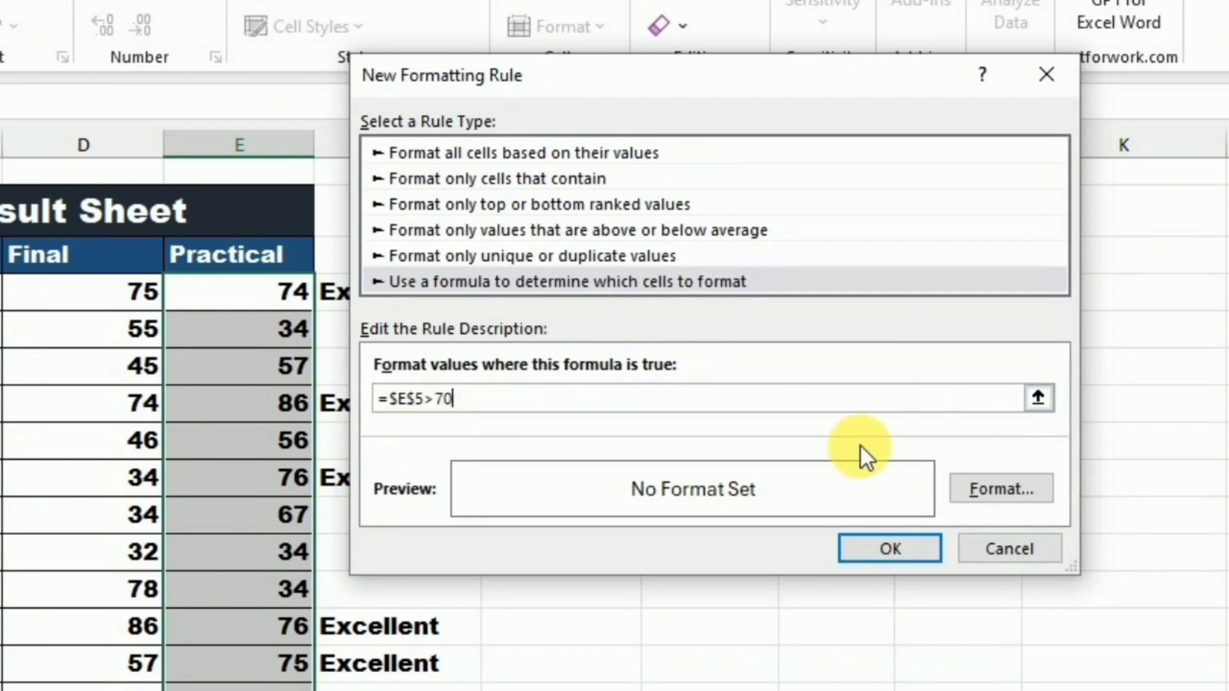
Step: Give the new rule a yellow background fill and apply it to the selected marks
click(1015, 488)
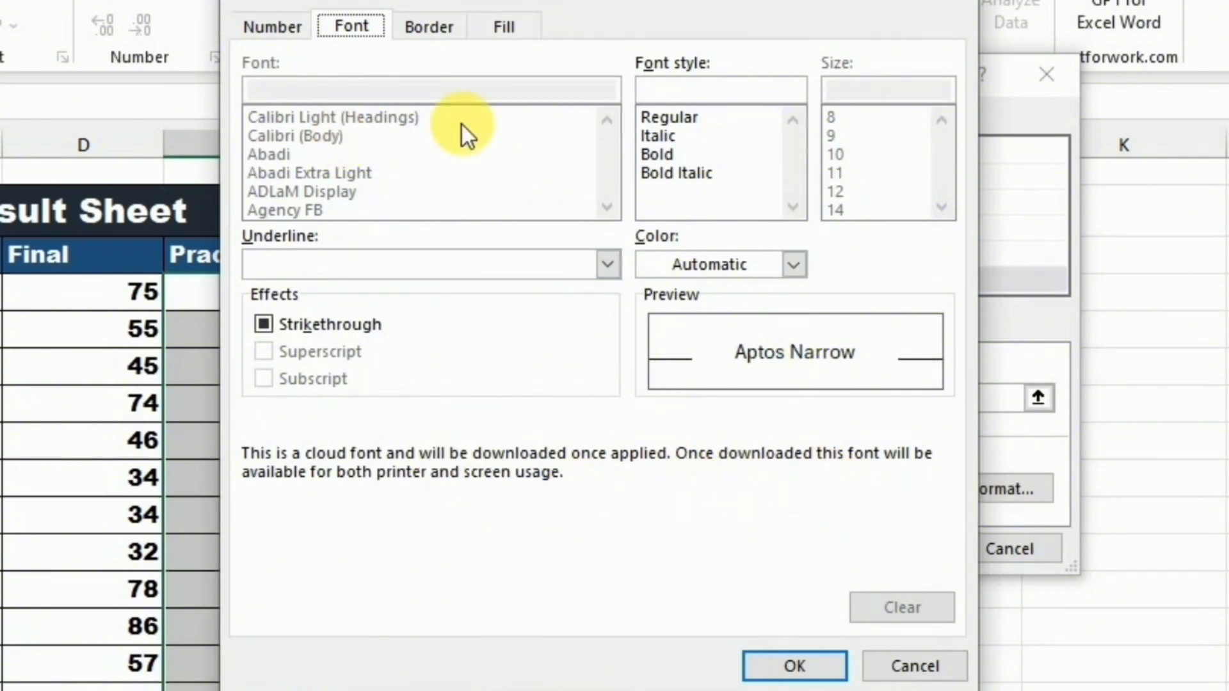
click(503, 25)
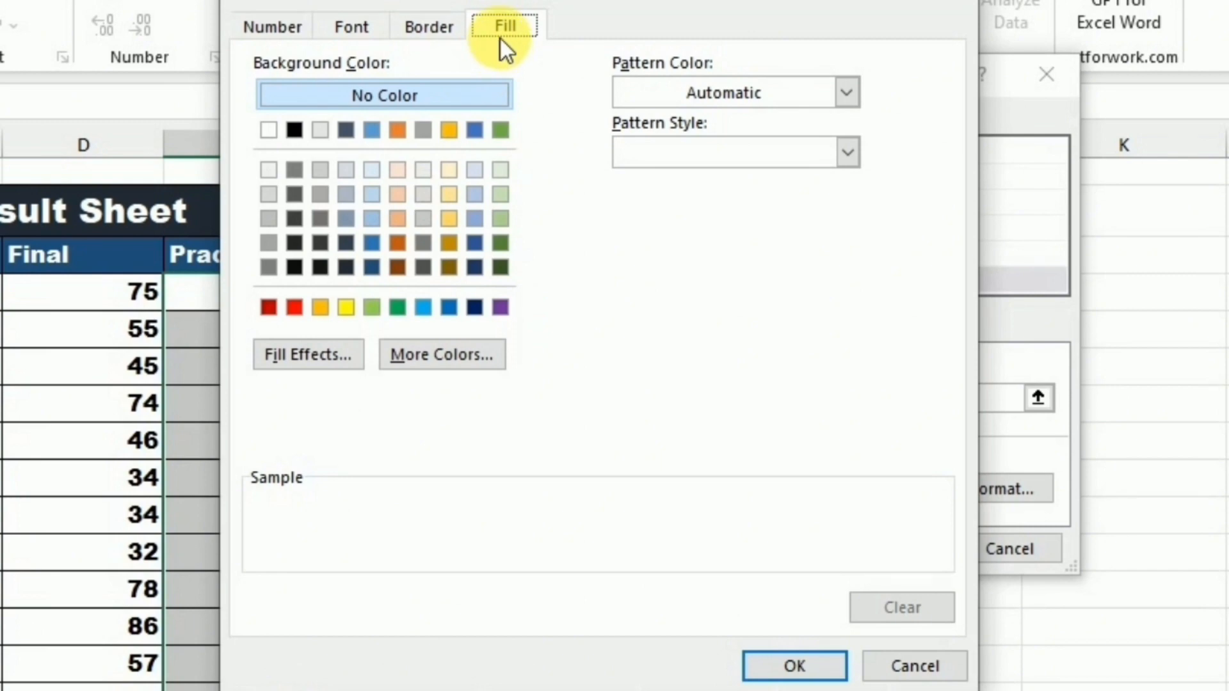
click(346, 307)
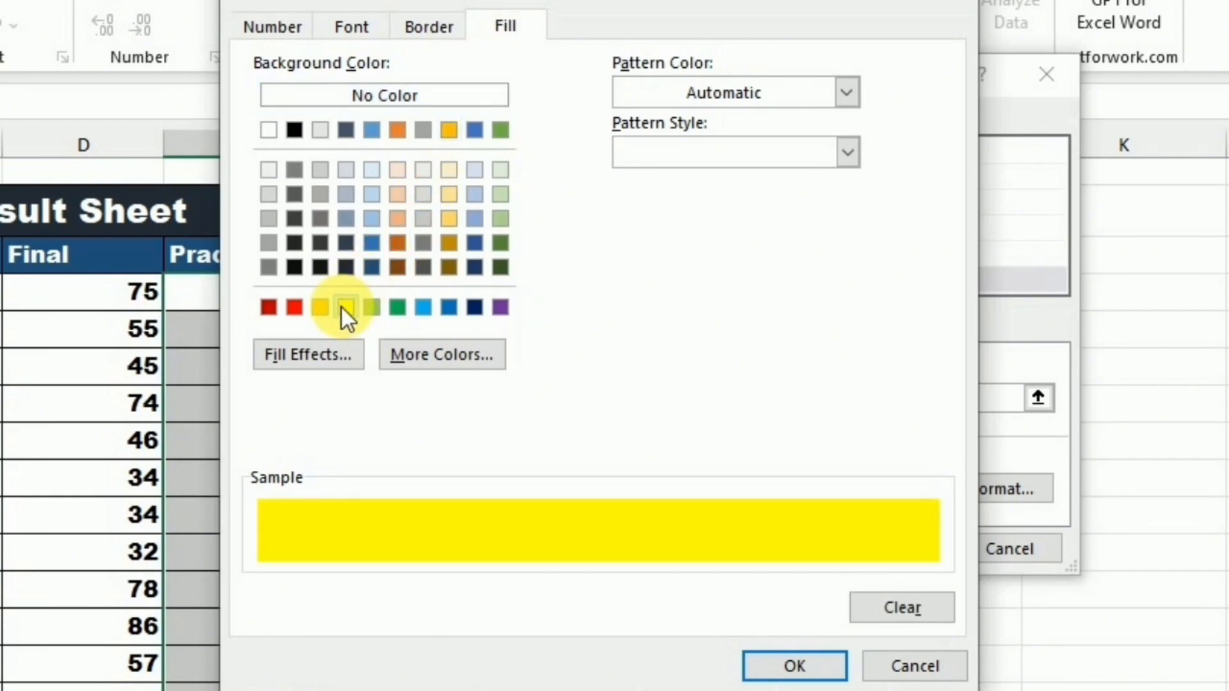
click(782, 663)
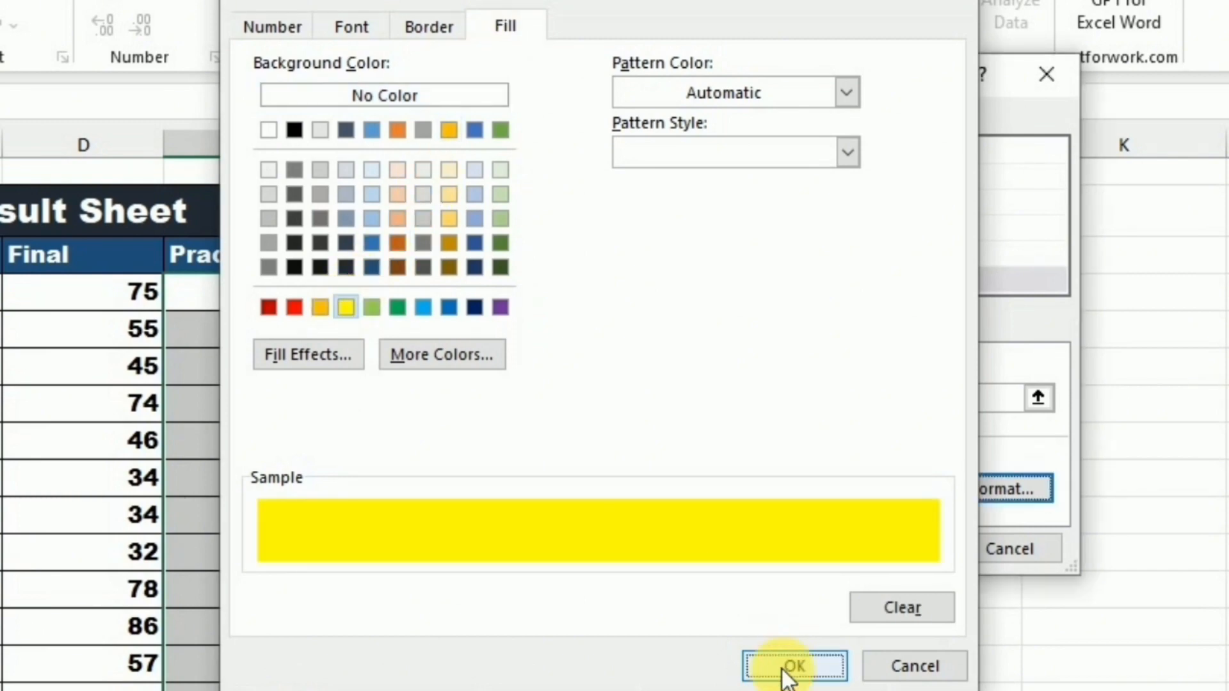
click(927, 549)
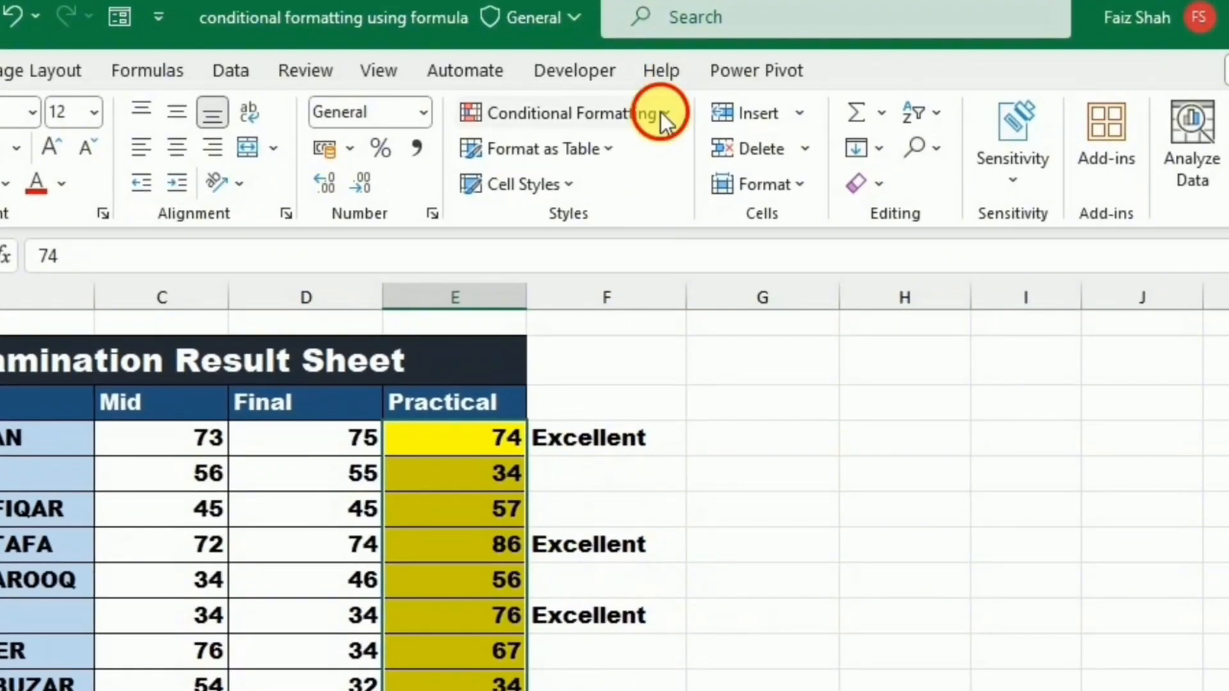
Step: Edit the existing rule for the Practical marks so its formula reads =$E5>70, and apply the change
click(654, 103)
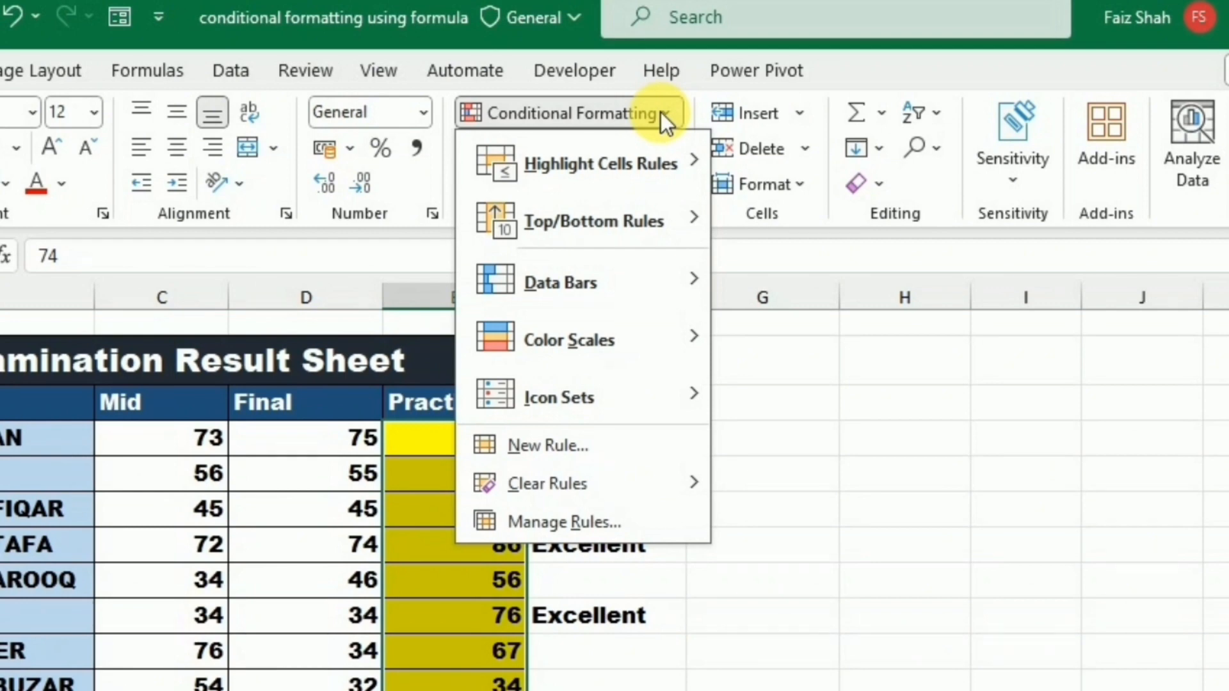
click(564, 518)
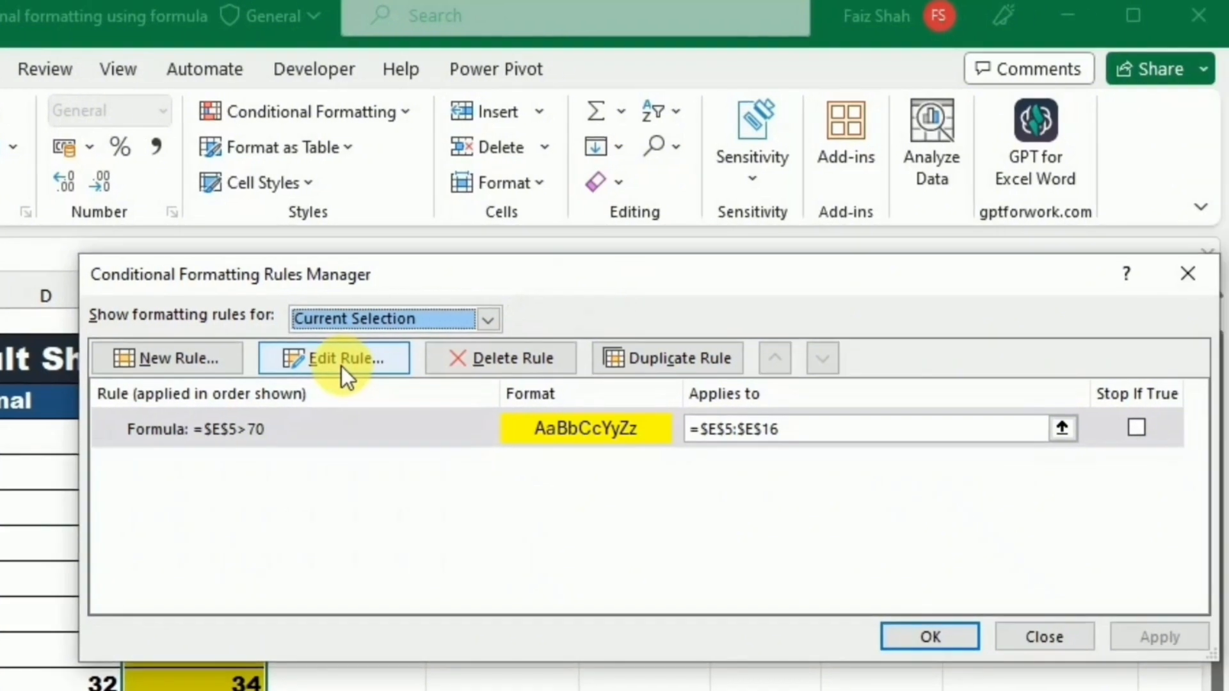
click(601, 368)
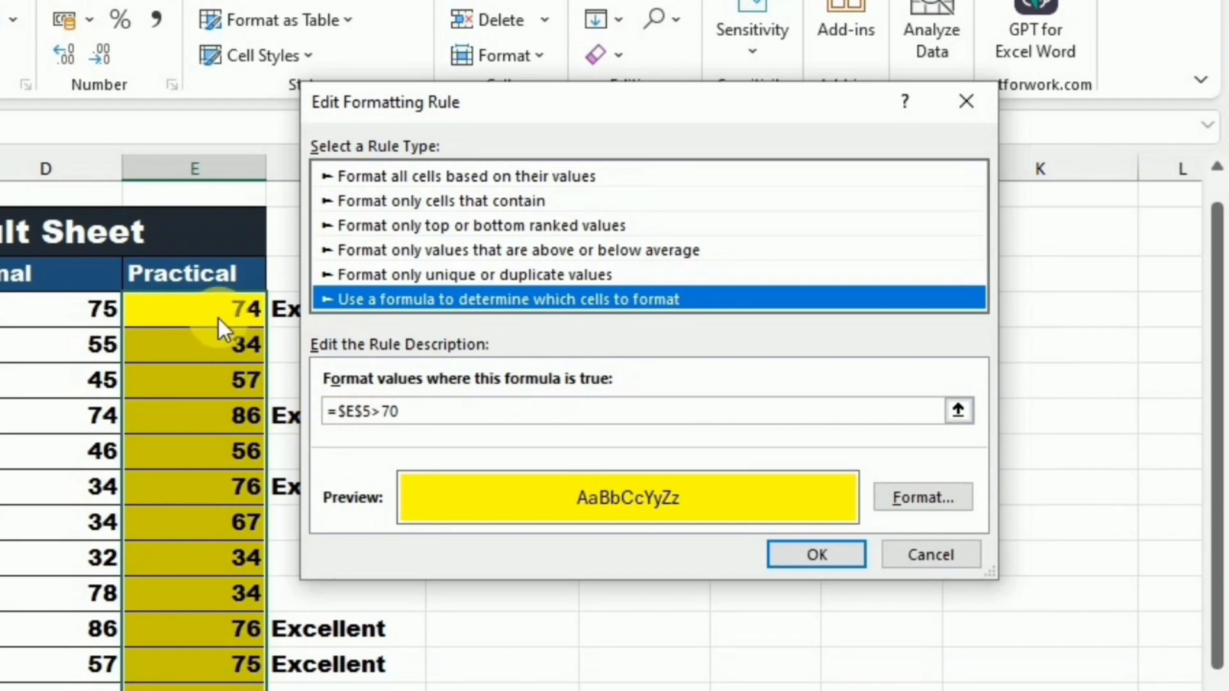
click(384, 413)
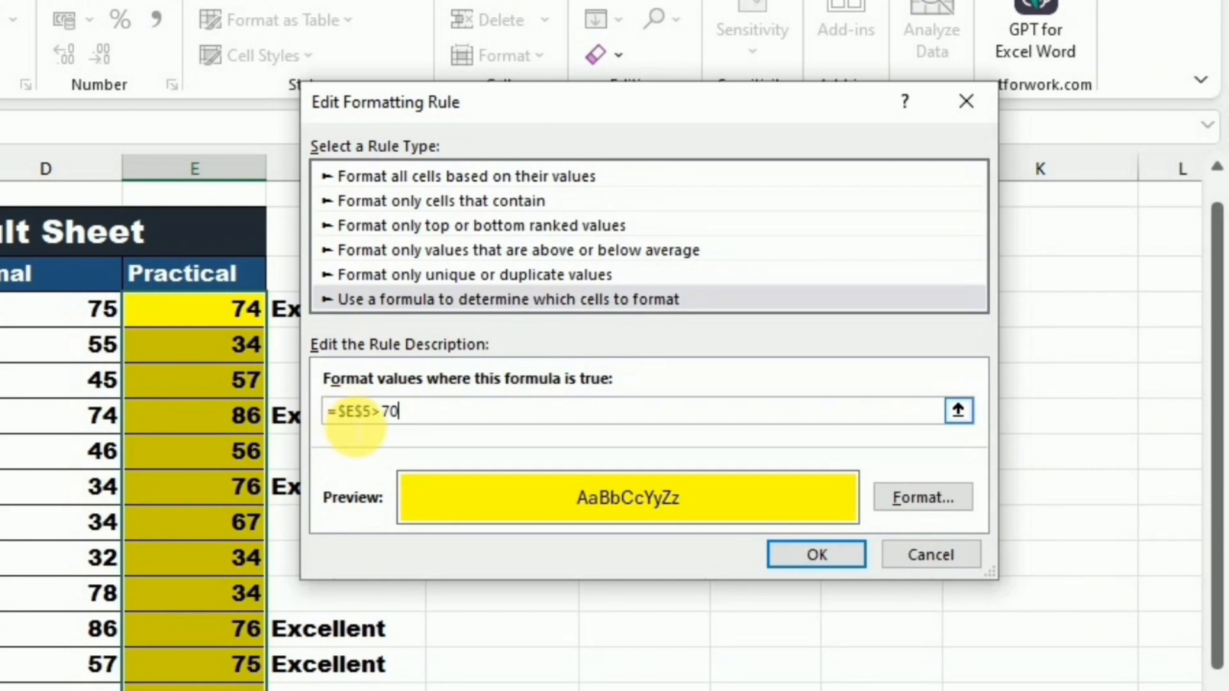
key(BackSpace)
key(BackSpace)
key(BackSpace)
key(BackSpace)
key(BackSpace)
text(5)
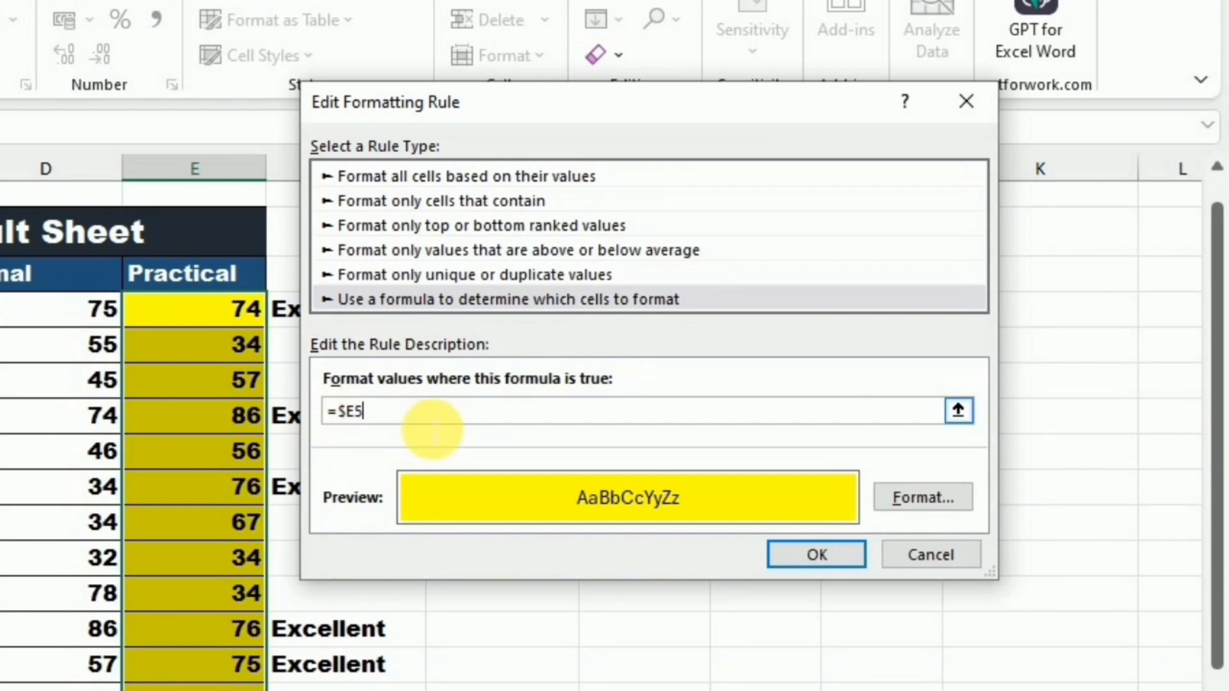
text(>70)
click(800, 554)
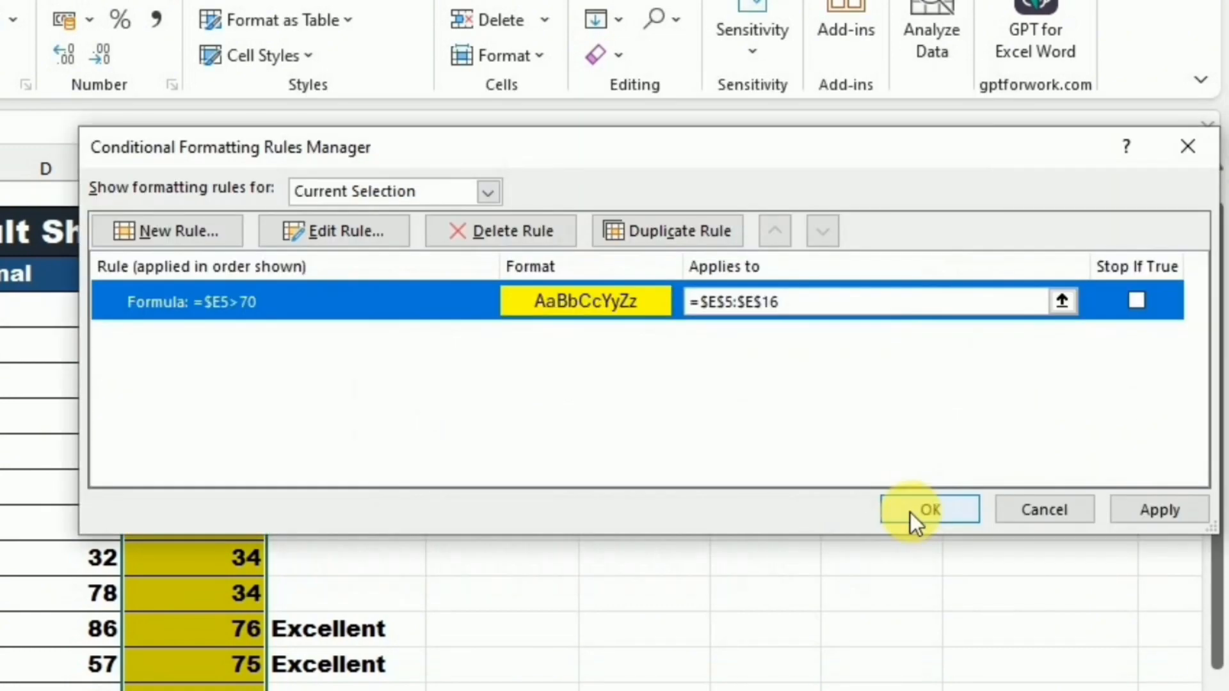
click(910, 512)
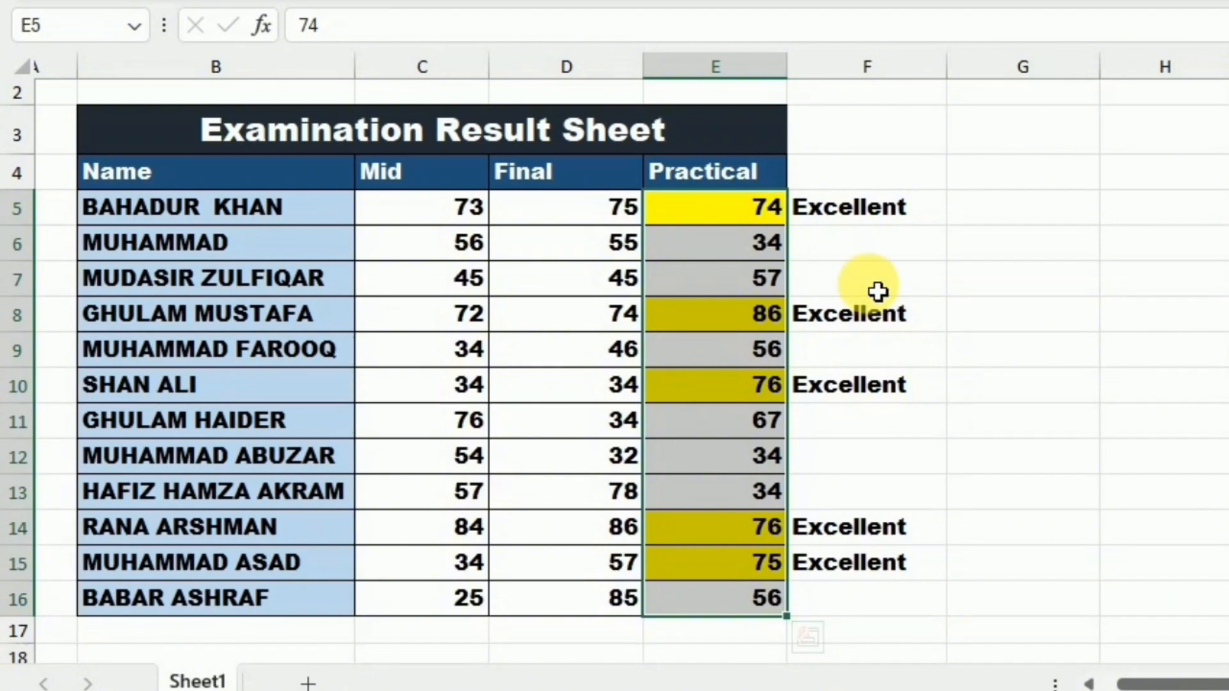
Step: Clear the helper formulas from cells F5:F16 beside the result table
click(862, 255)
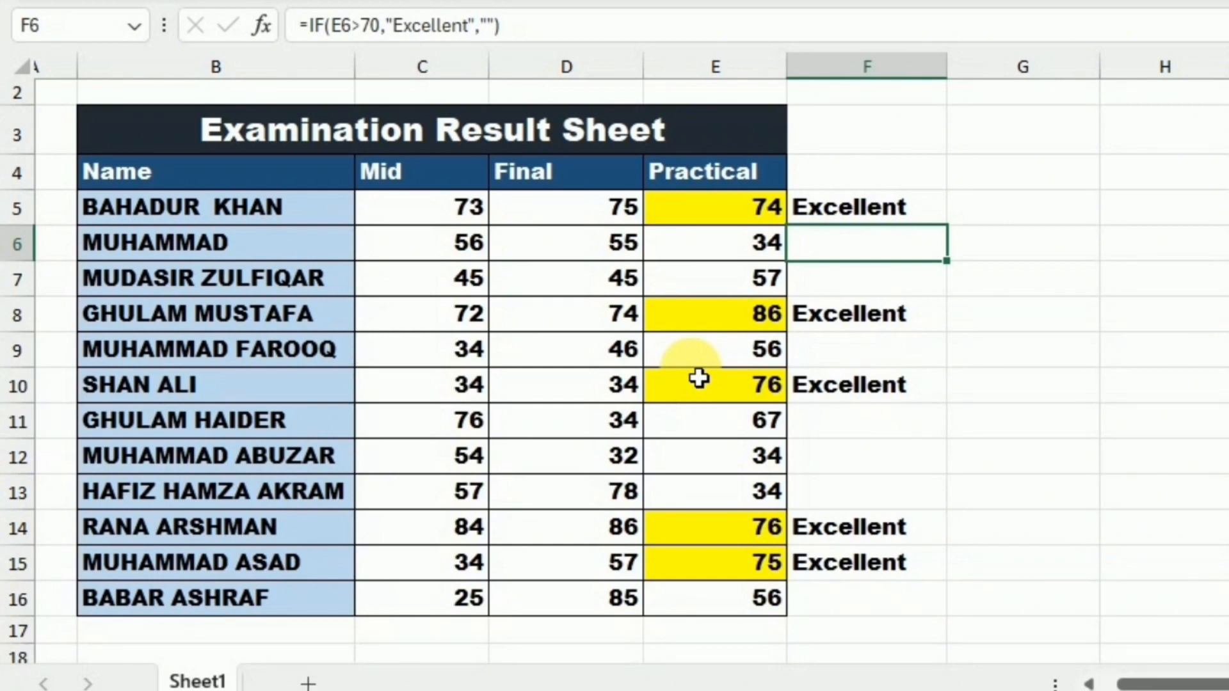
click(1037, 206)
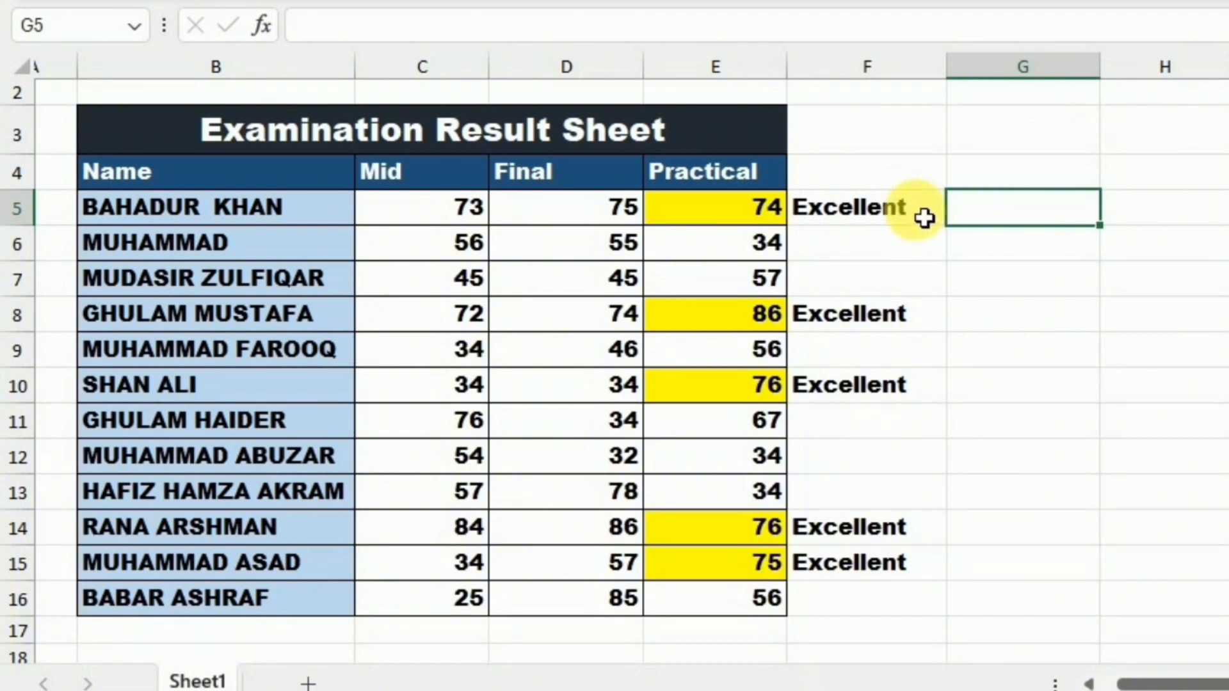
drag(925, 216, 911, 597)
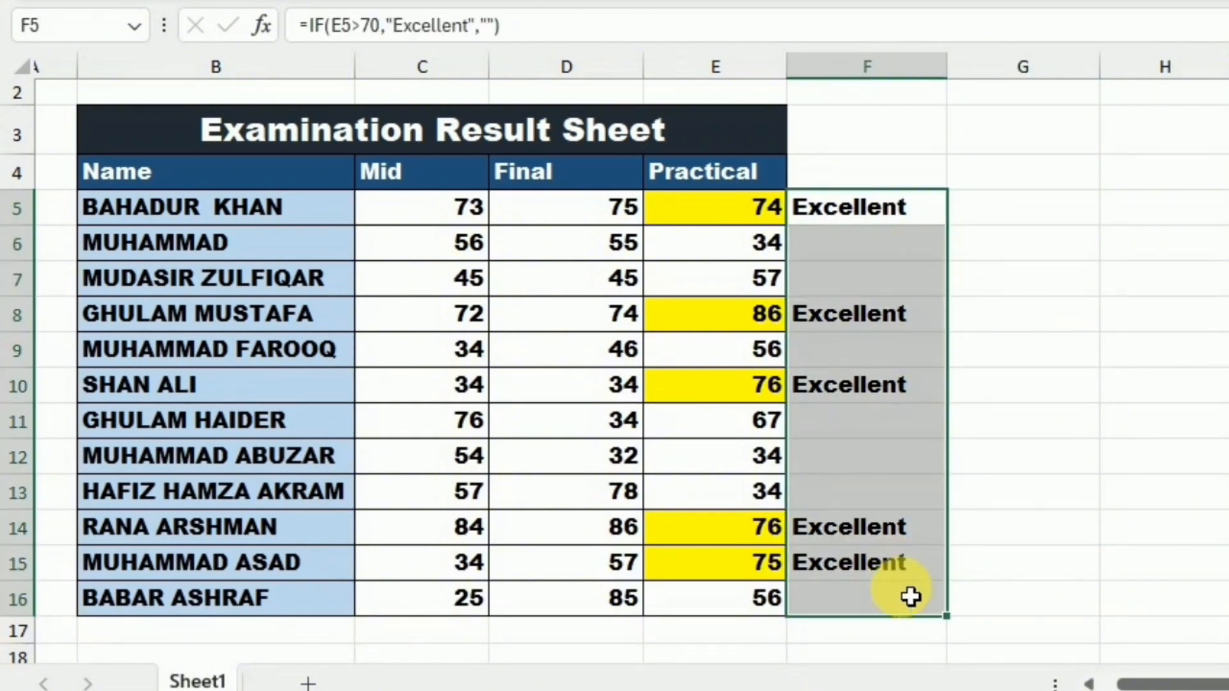
key(Delete)
click(1122, 313)
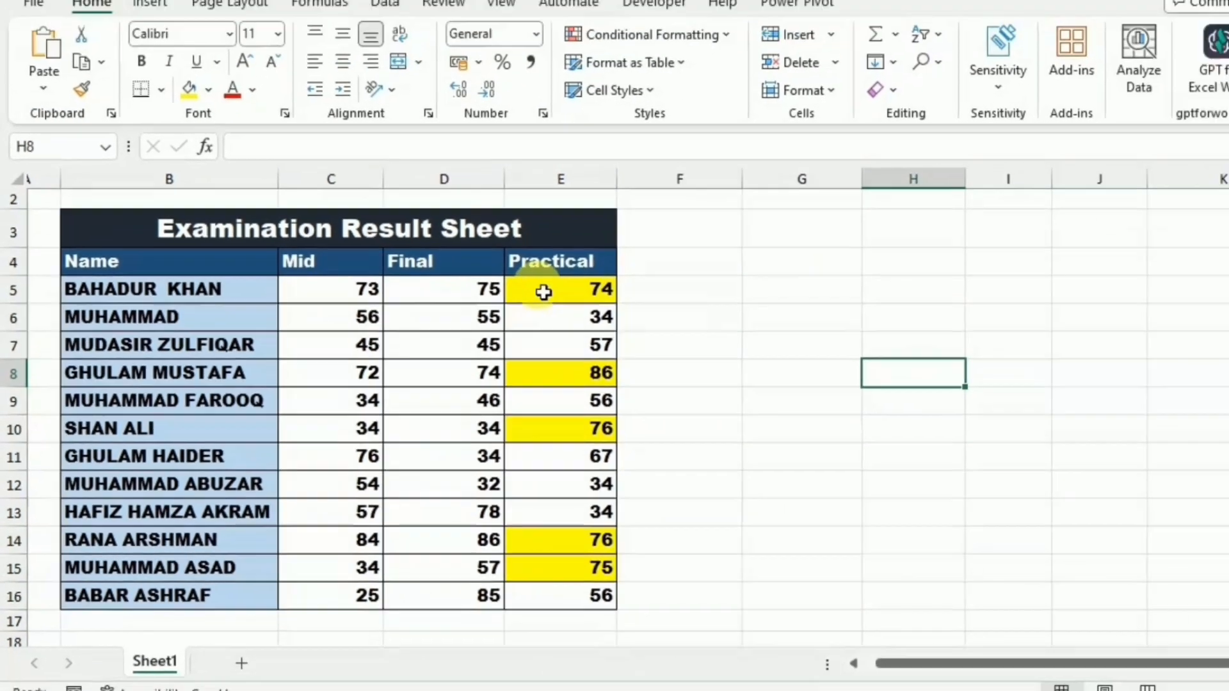
Step: Clear the conditional formatting rules from the Practical marks in E5:E16 and deselect the range
drag(543, 292, 480, 595)
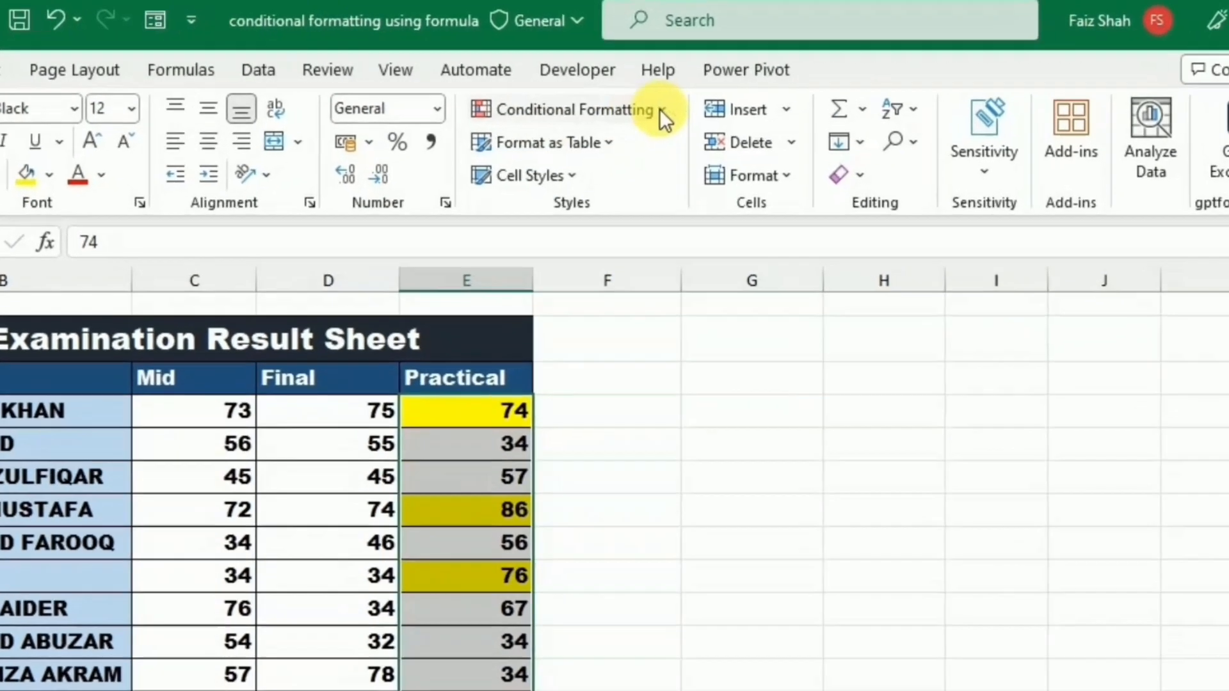
click(661, 112)
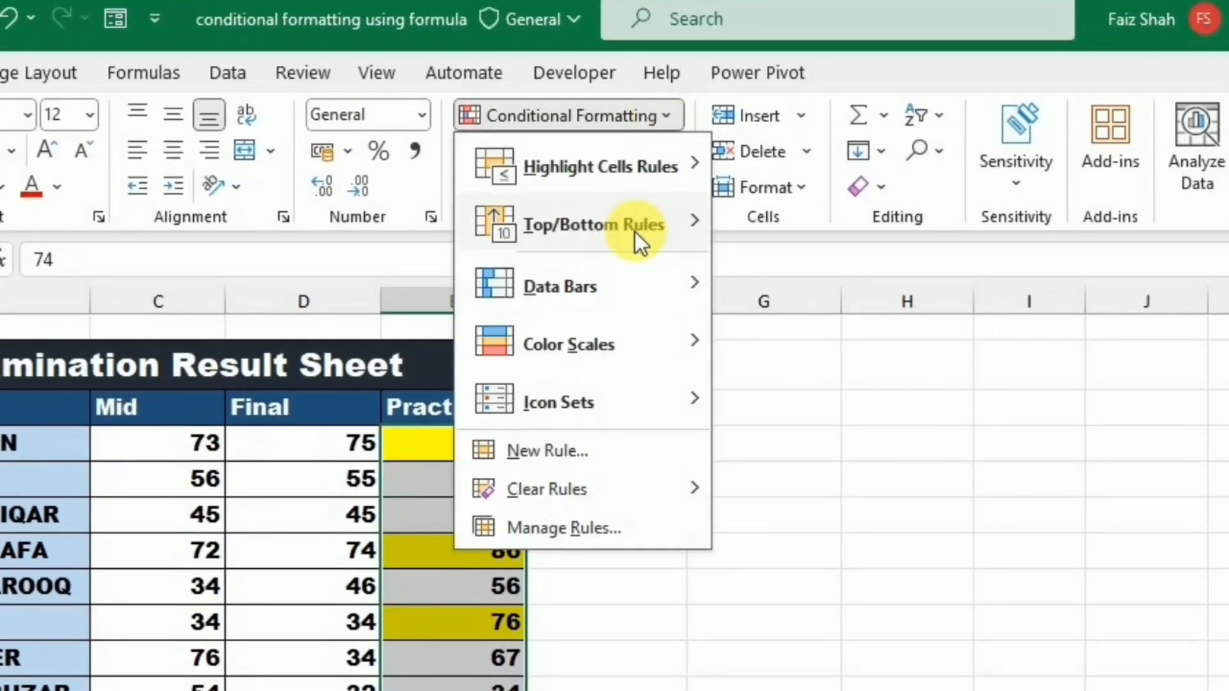
mouse_move(571, 494)
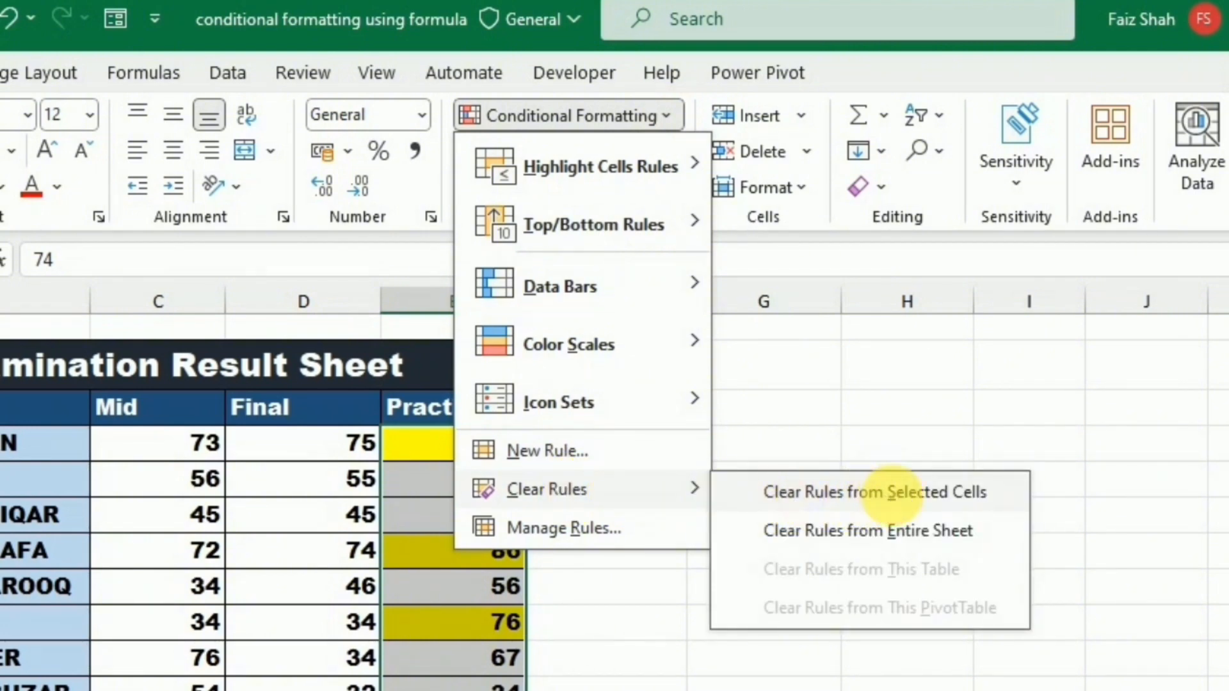
click(891, 494)
click(790, 487)
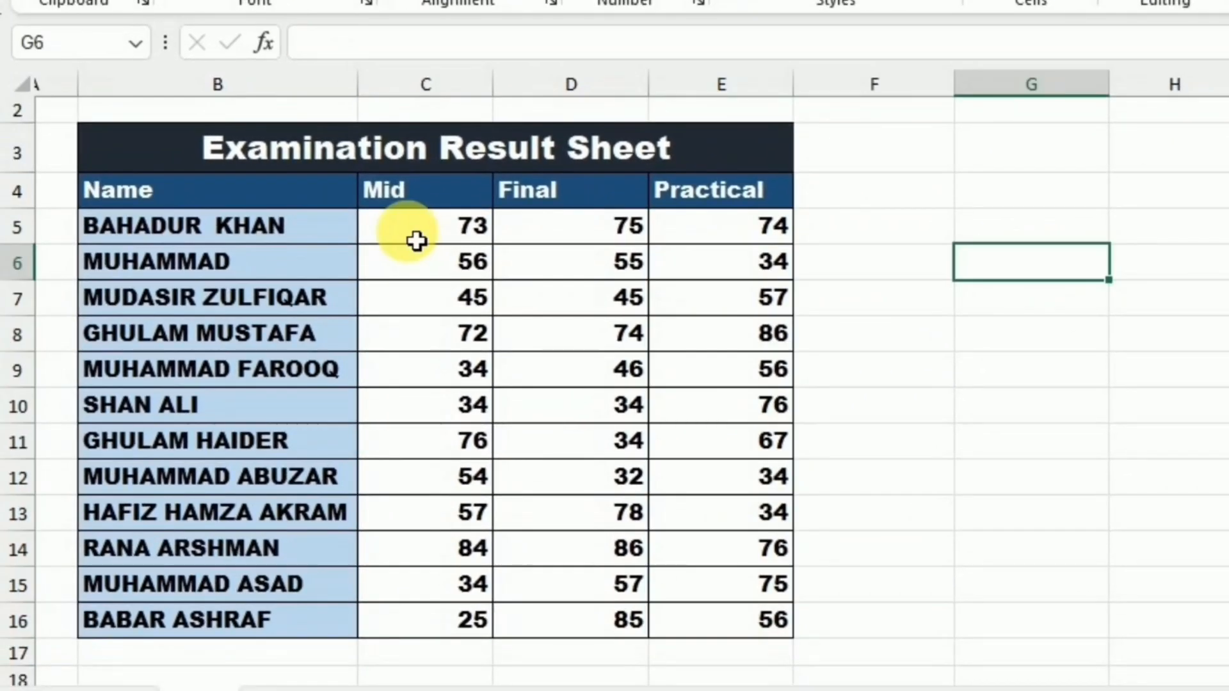
Step: Start a new conditional formatting rule for all marks in C5:E16 that uses a formula to determine which cells to format
drag(417, 241, 738, 616)
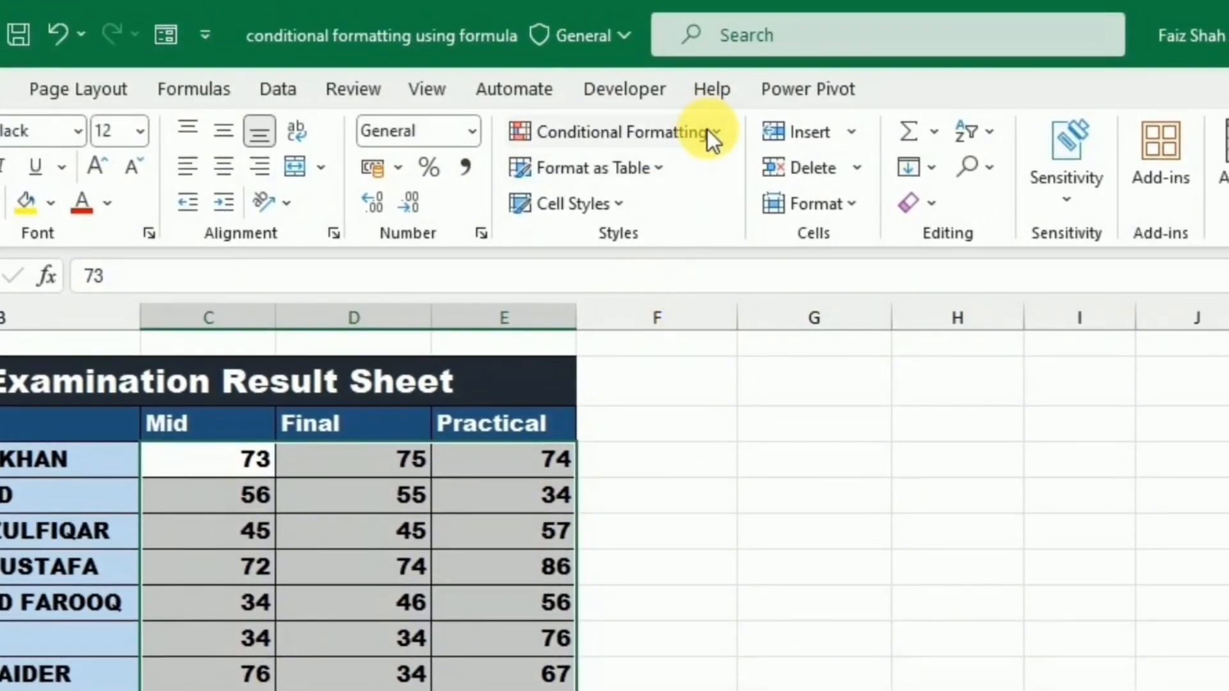
click(709, 129)
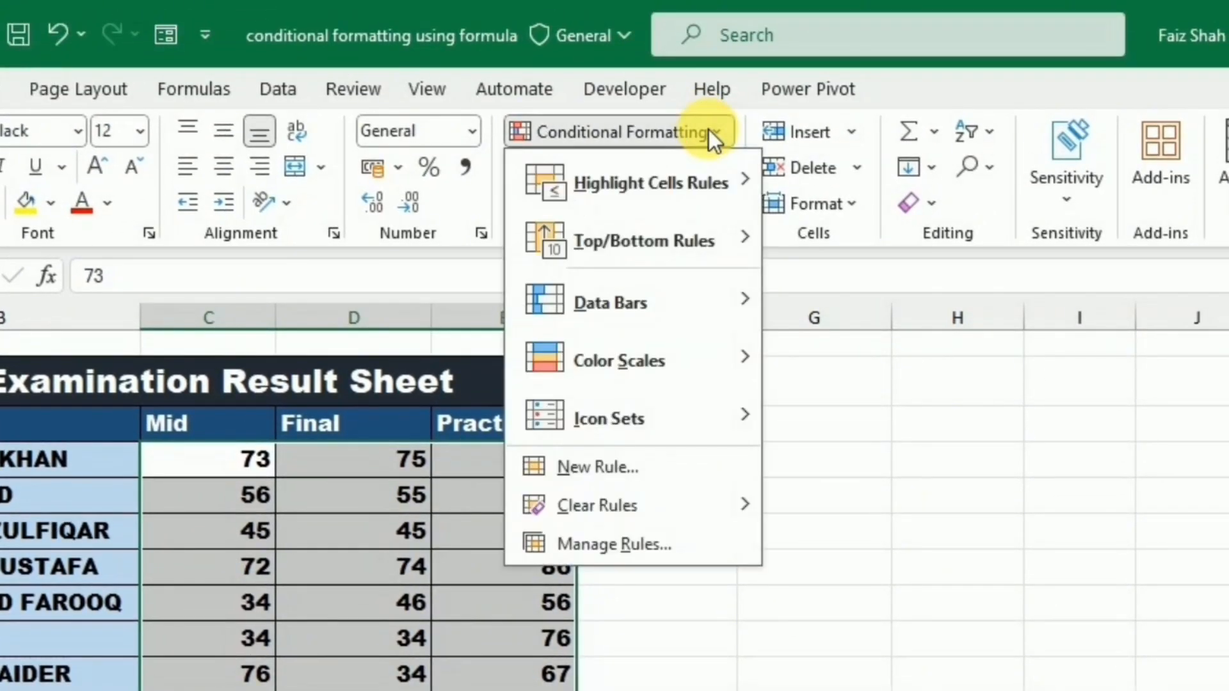
click(610, 464)
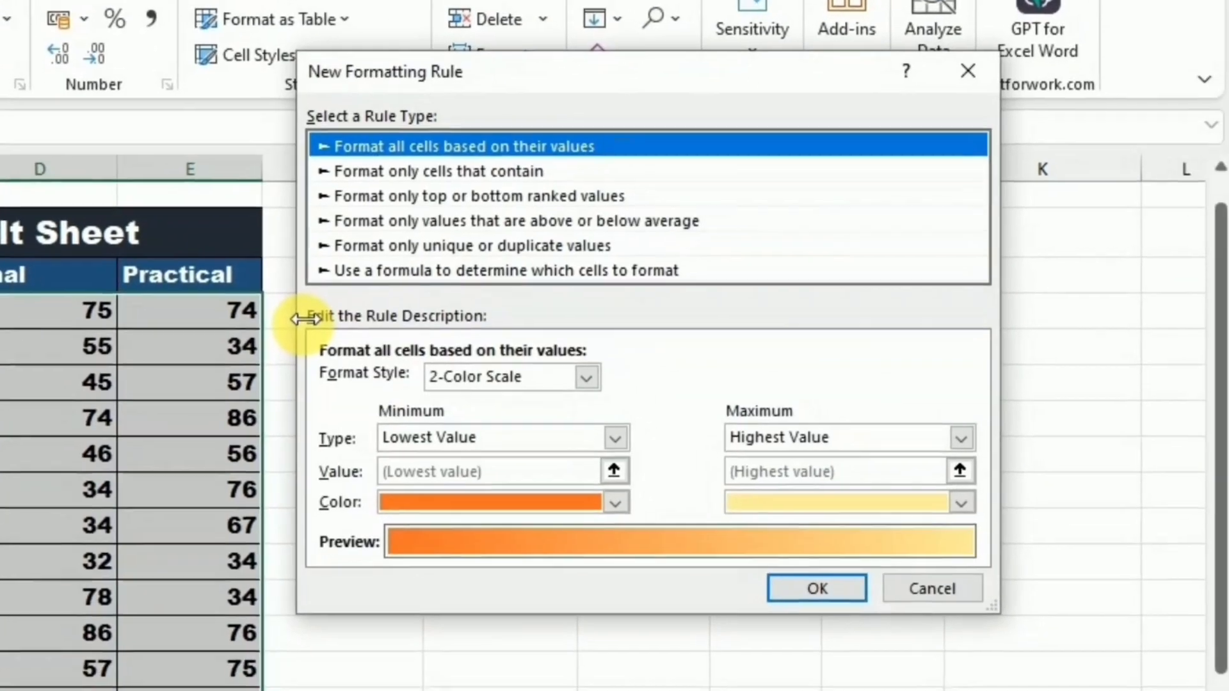
click(378, 269)
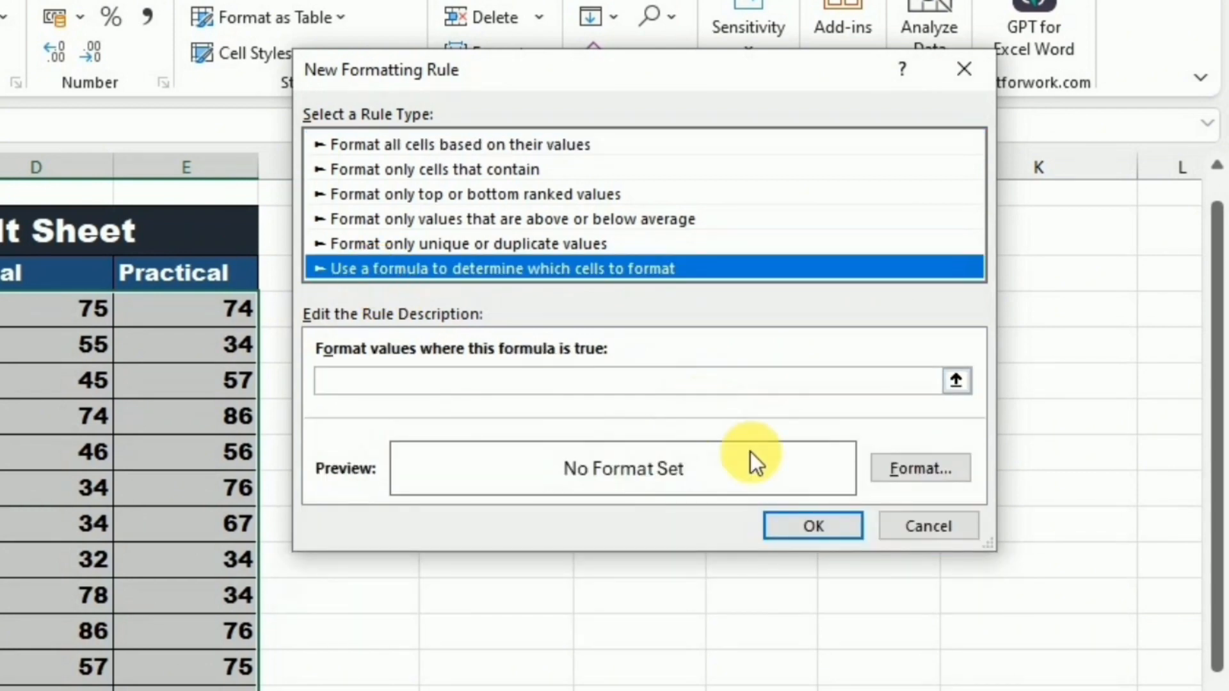
click(463, 389)
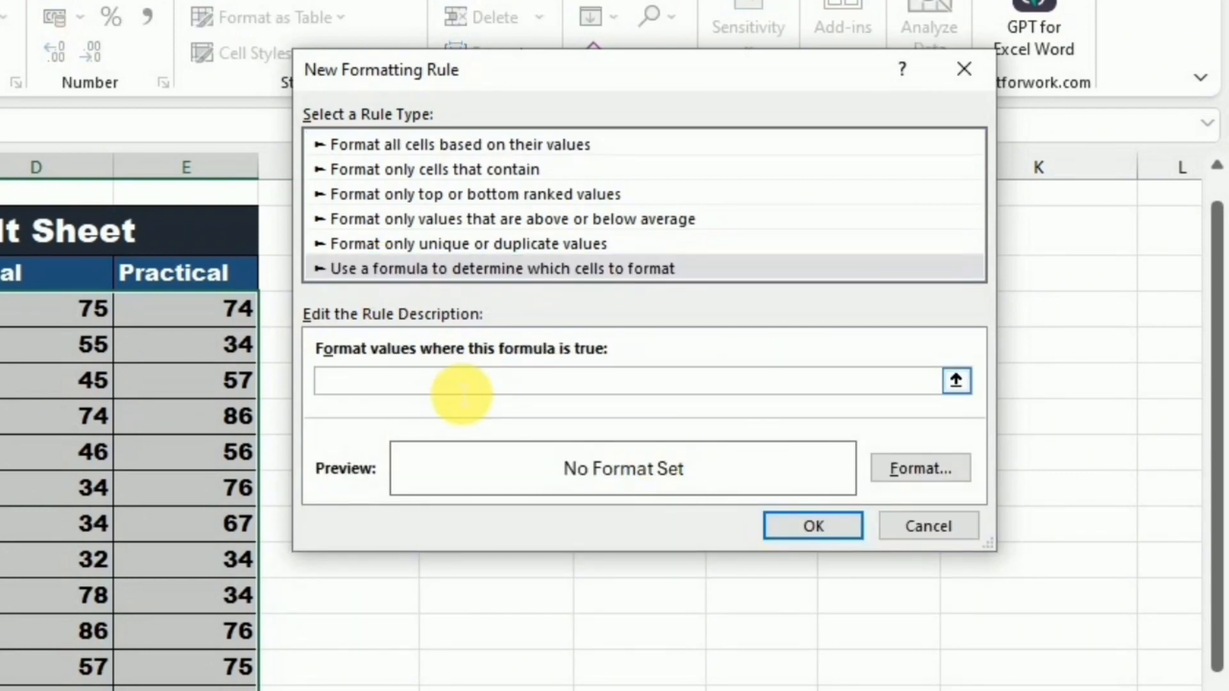
Step: Enter =AND($C5>70,$D5>70,$E5>70) as the formula of the new rule
text(=AND()
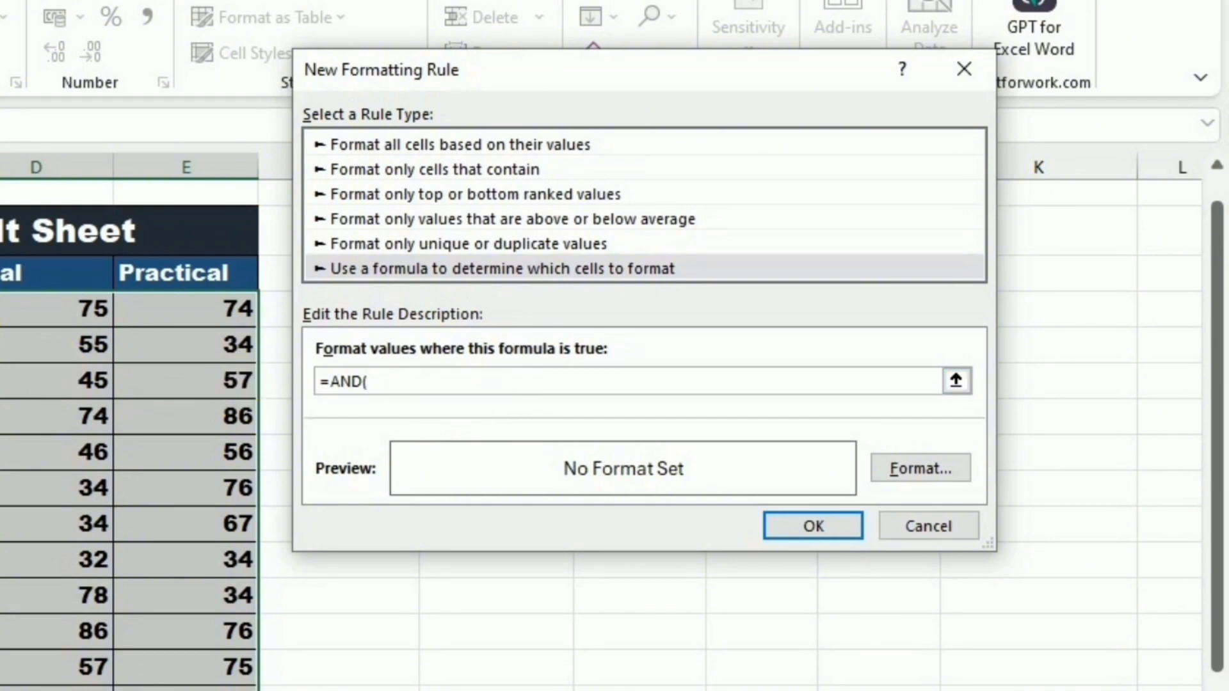
text($C5)
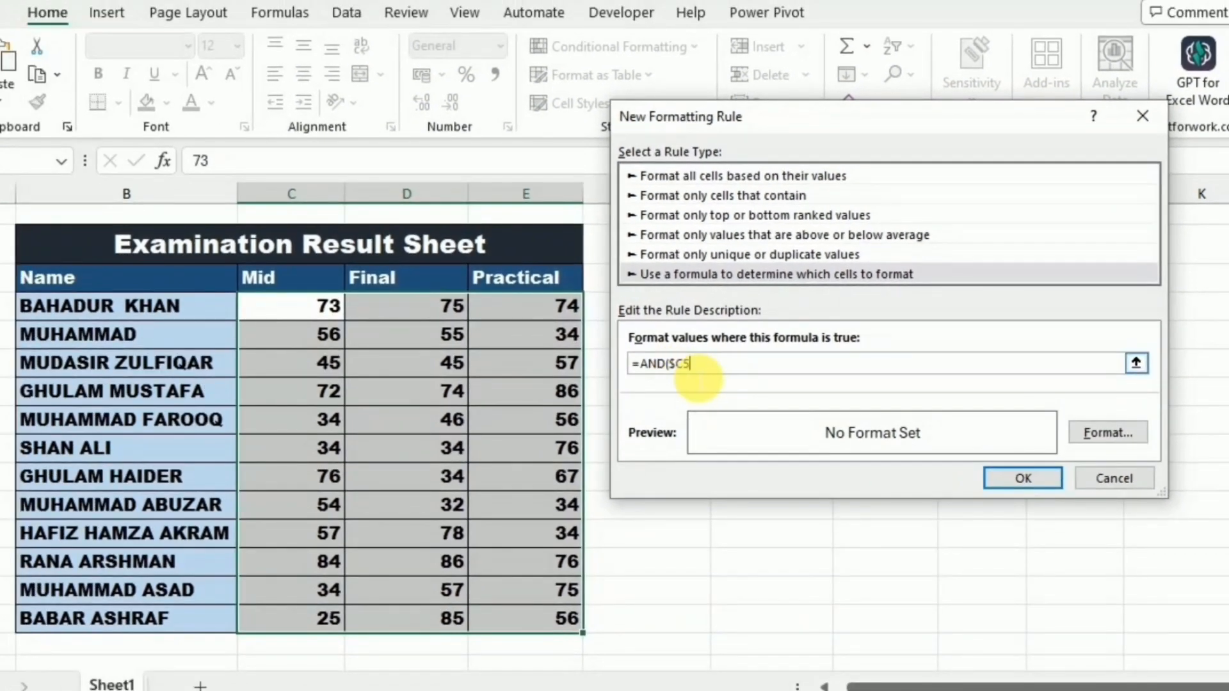
text(>70)
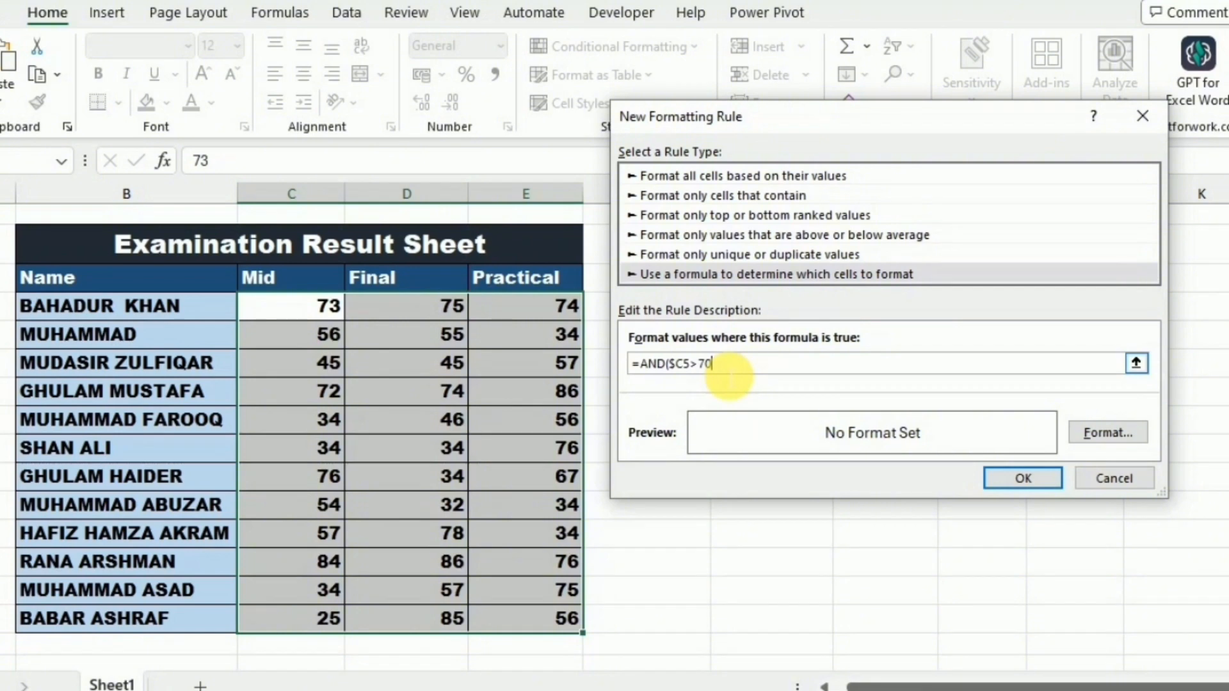
text(,)
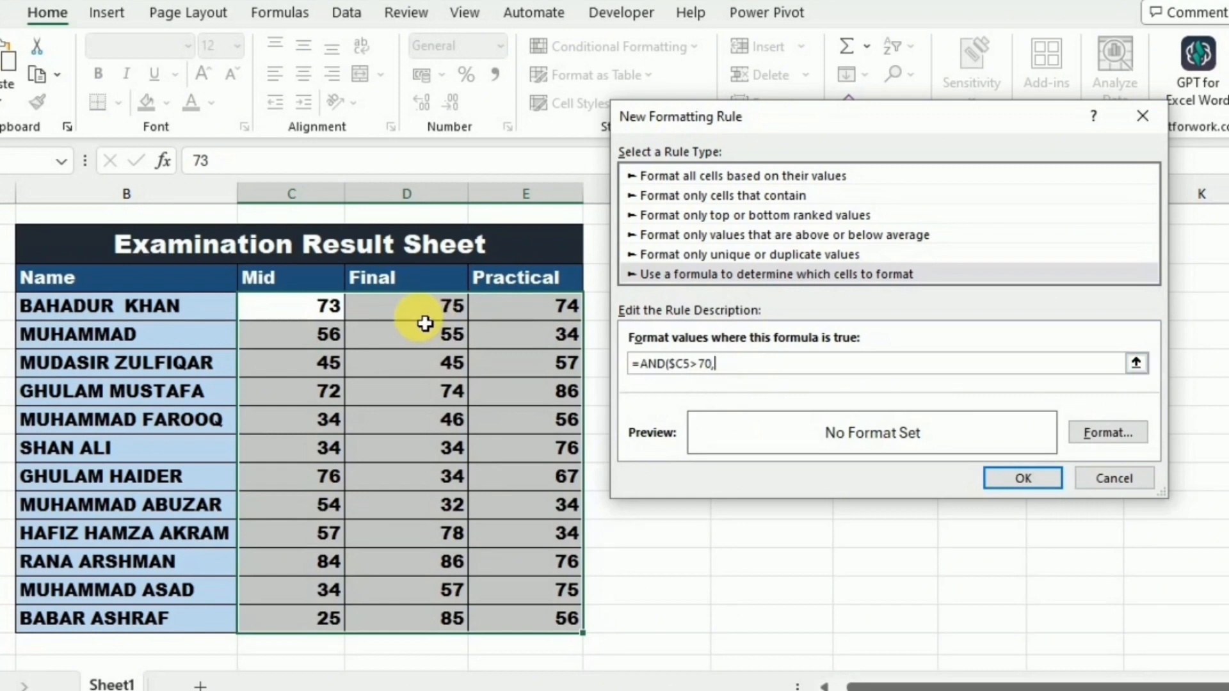
text($D5>70,$E5>70)
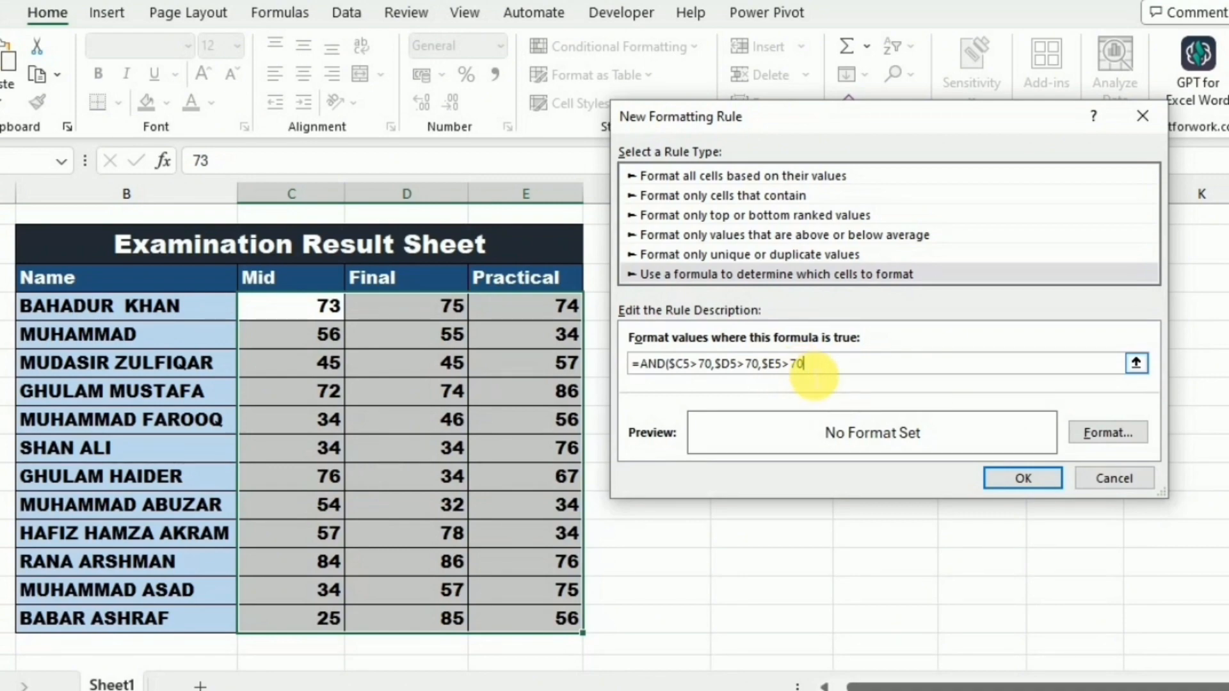
text())
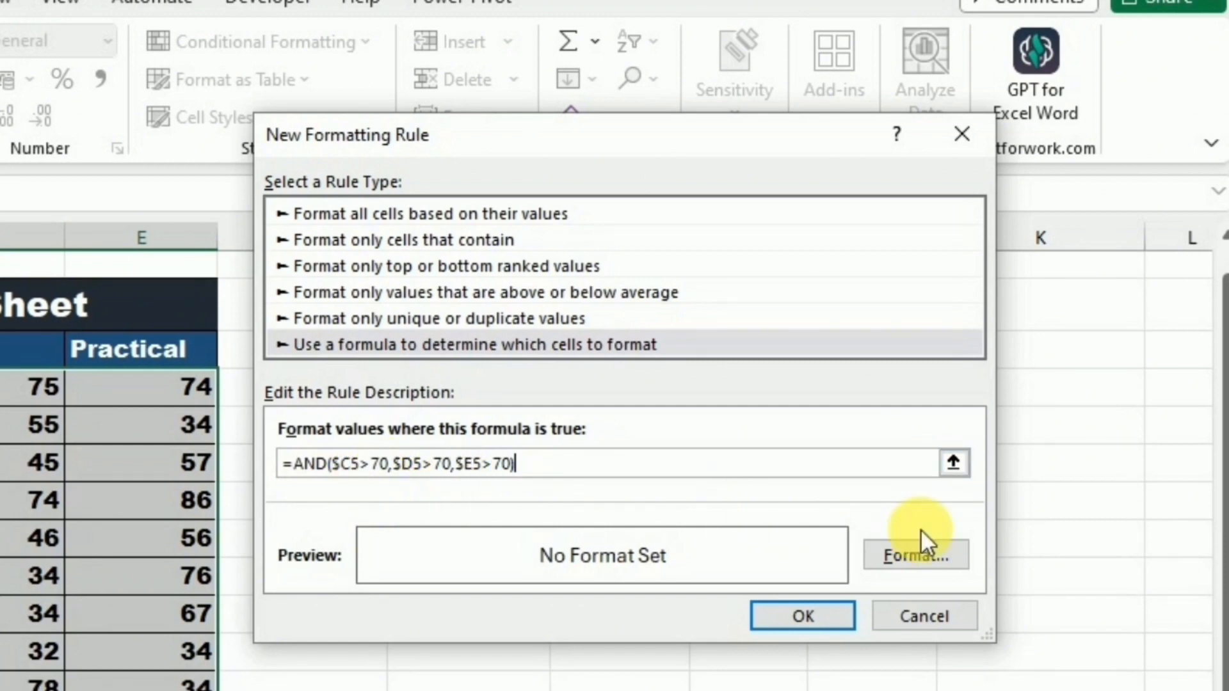
Step: Give the AND rule a yellow background fill and apply it to the selected marks
click(916, 556)
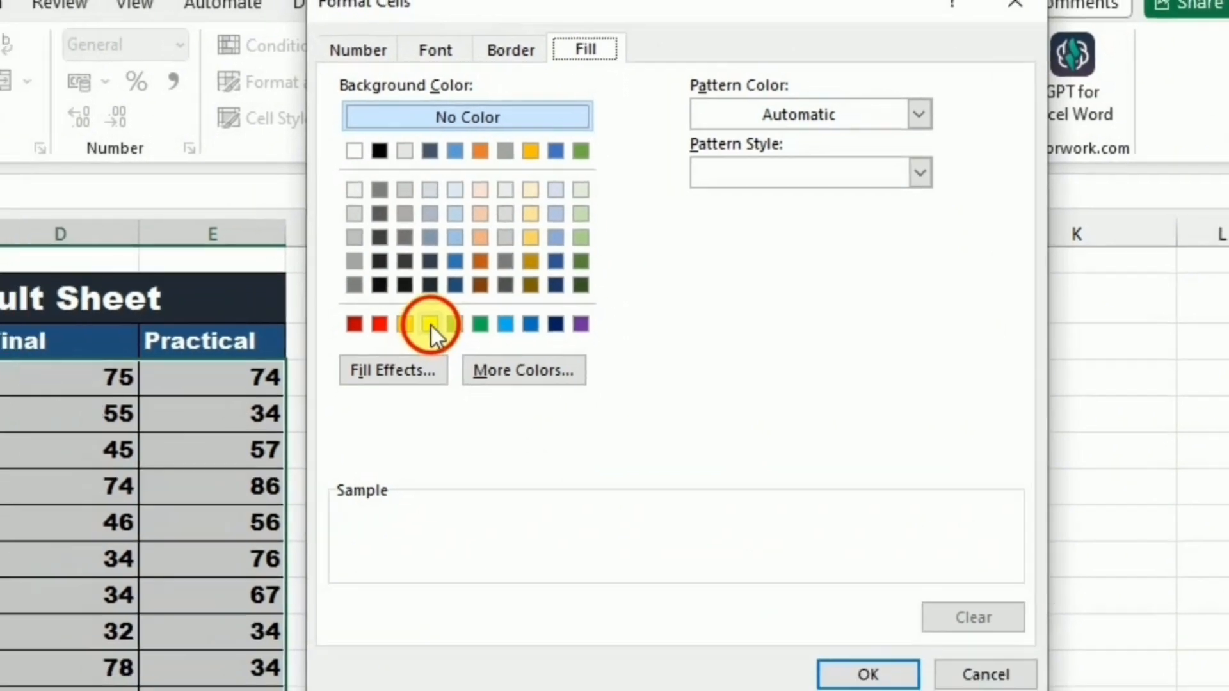
click(368, 332)
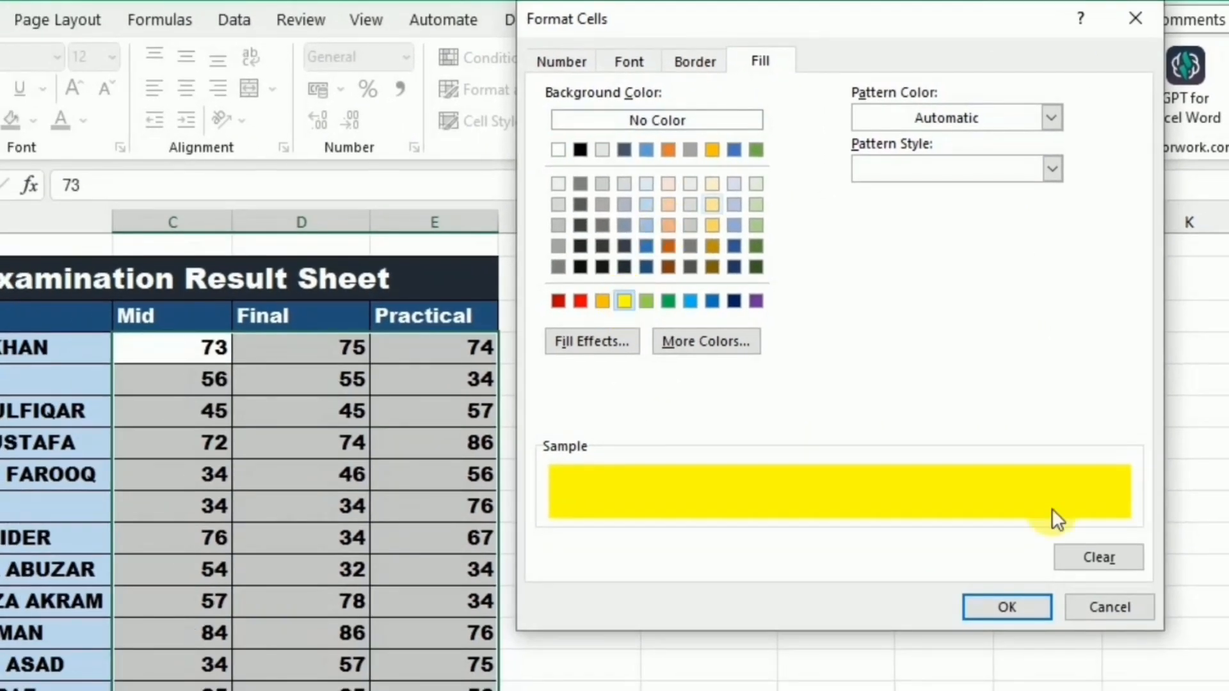
click(1027, 603)
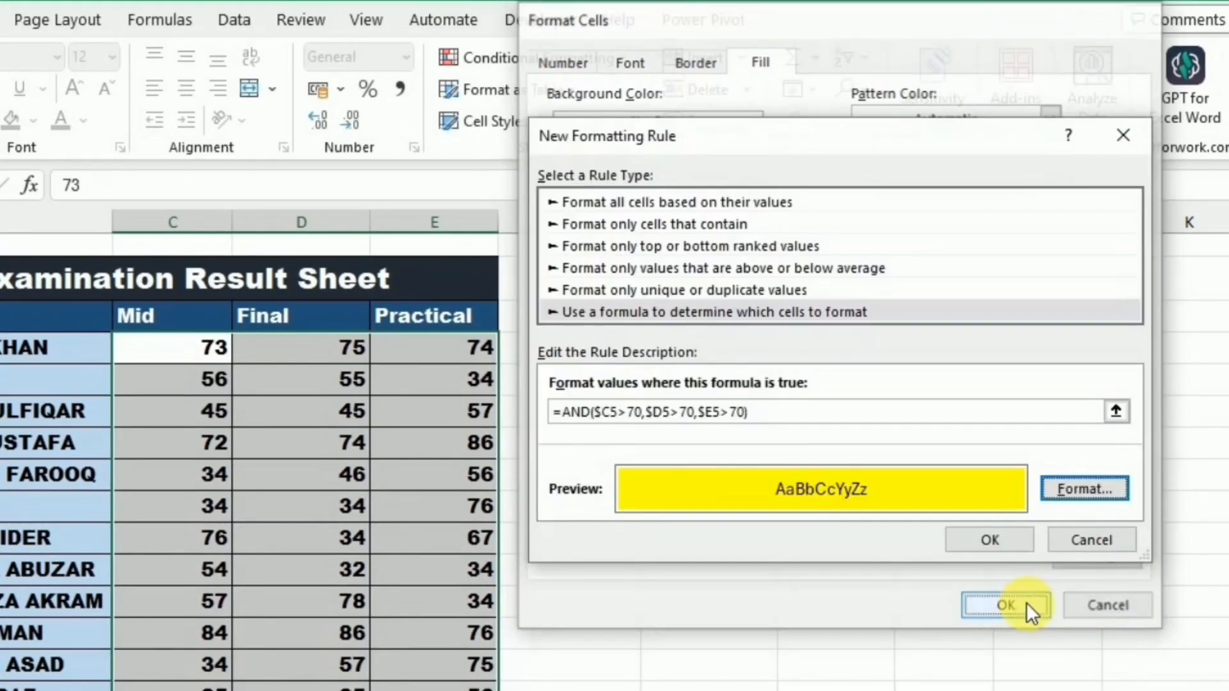
click(997, 539)
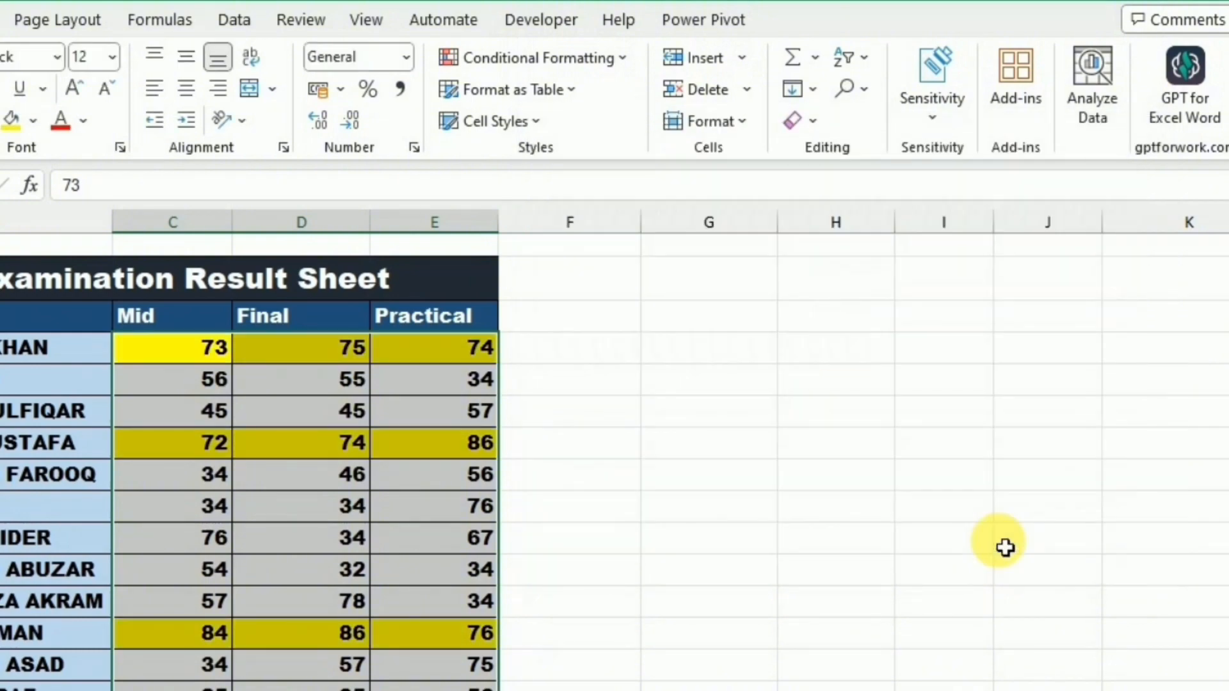